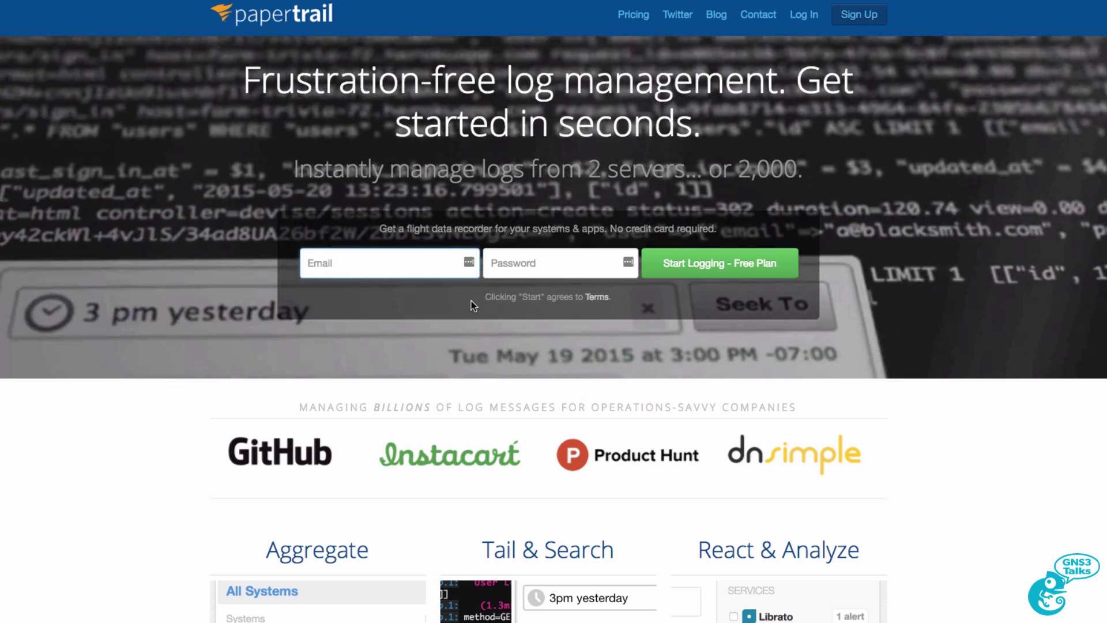
Step: Scroll through the Papertrail sign-up page and highlight the site address
{"action": "scroll", "coordinate": [450, 413], "scroll_direction": "down", "scroll_amount": 3}
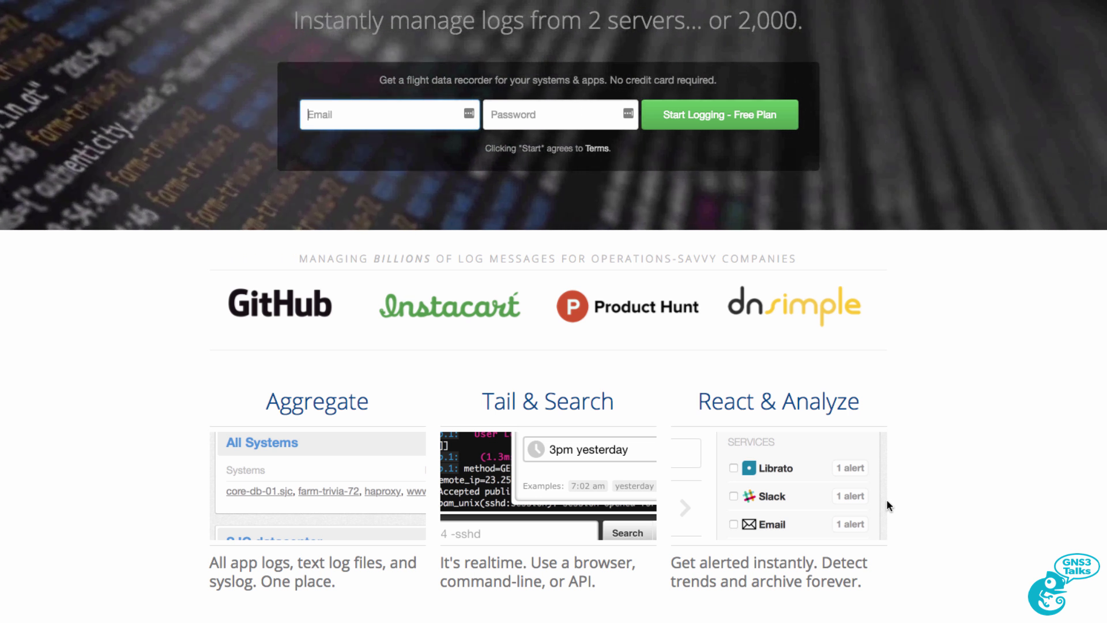
{"action": "scroll", "coordinate": [887, 505], "scroll_direction": "down", "scroll_amount": 10}
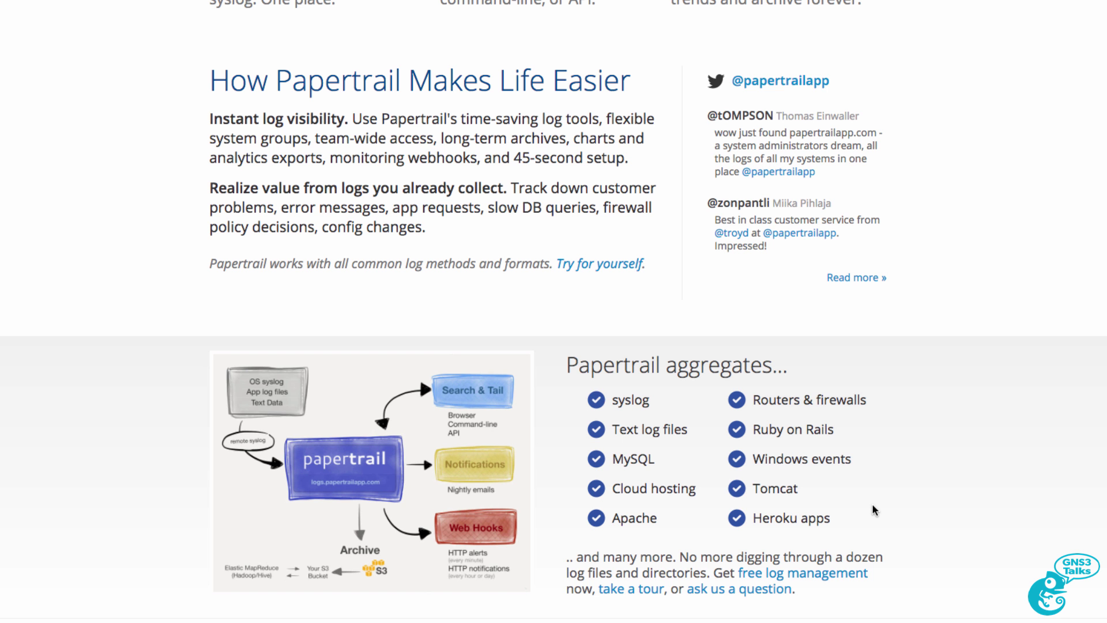
{"action": "scroll", "coordinate": [873, 510], "scroll_direction": "up", "scroll_amount": 20}
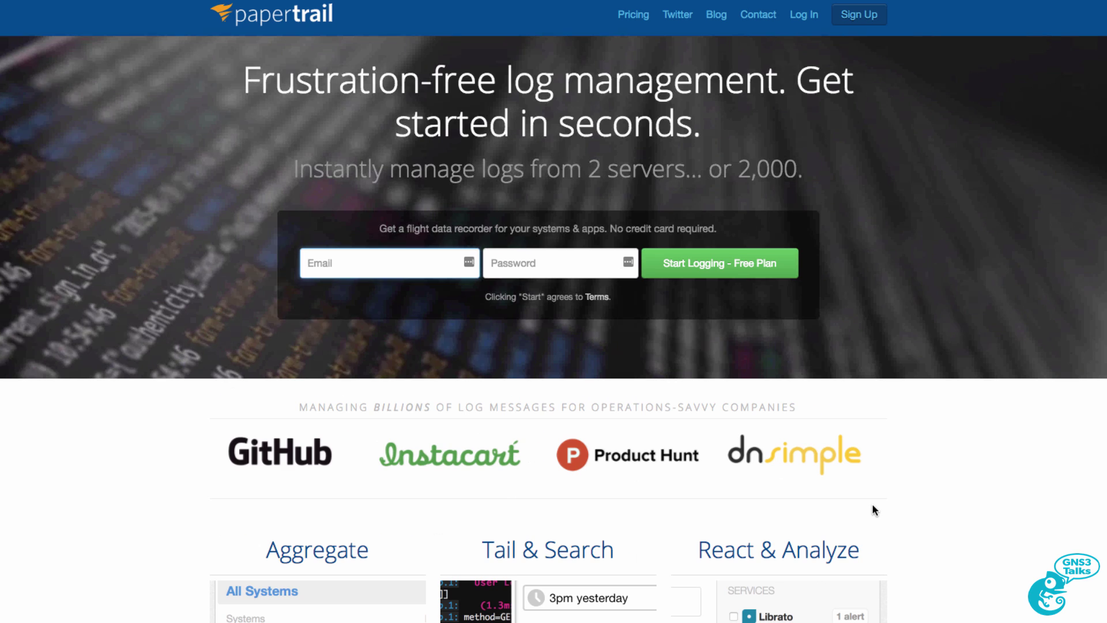
{"action": "left_click", "coordinate": [311, 263]}
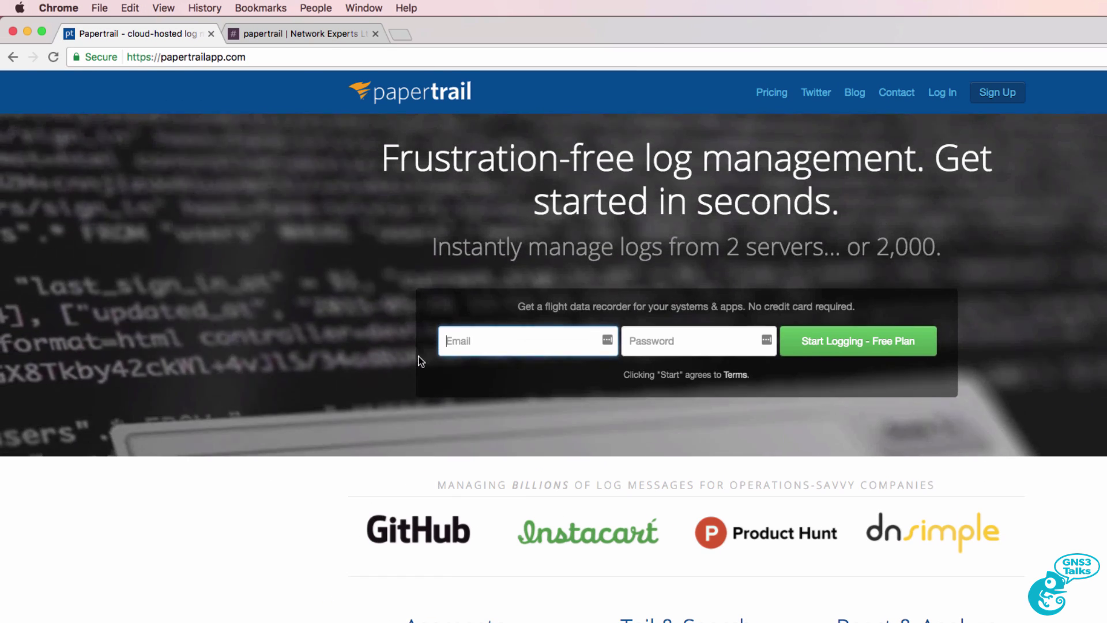
{"action": "left_click", "coordinate": [130, 0]}
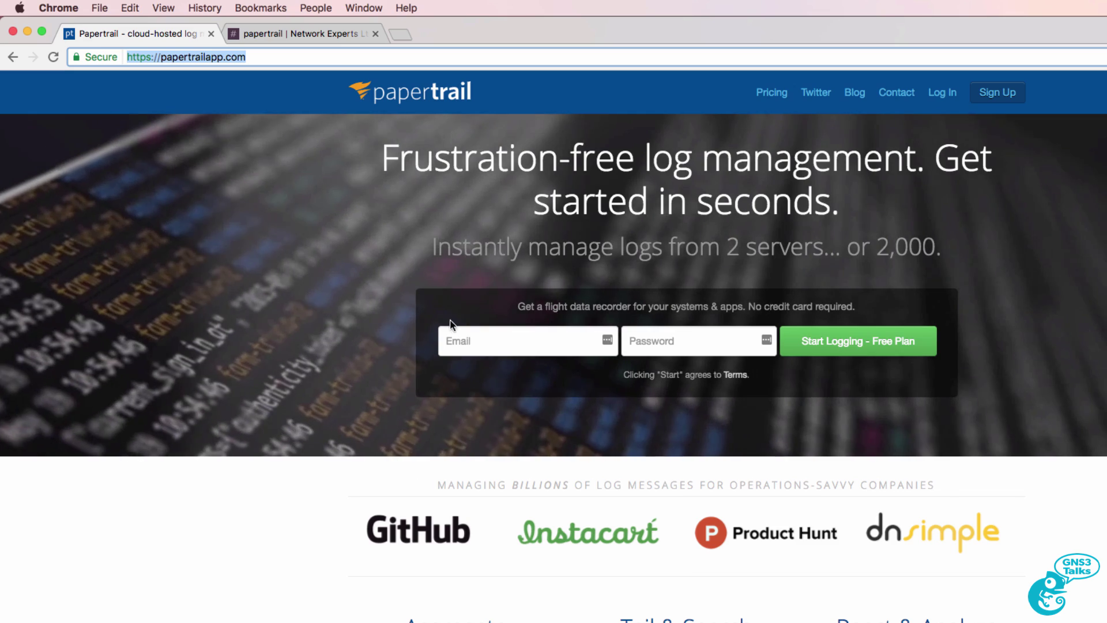
Step: Sign up for the free Papertrail plan with an e-mail address and password
{"action": "left_click", "coordinate": [526, 346]}
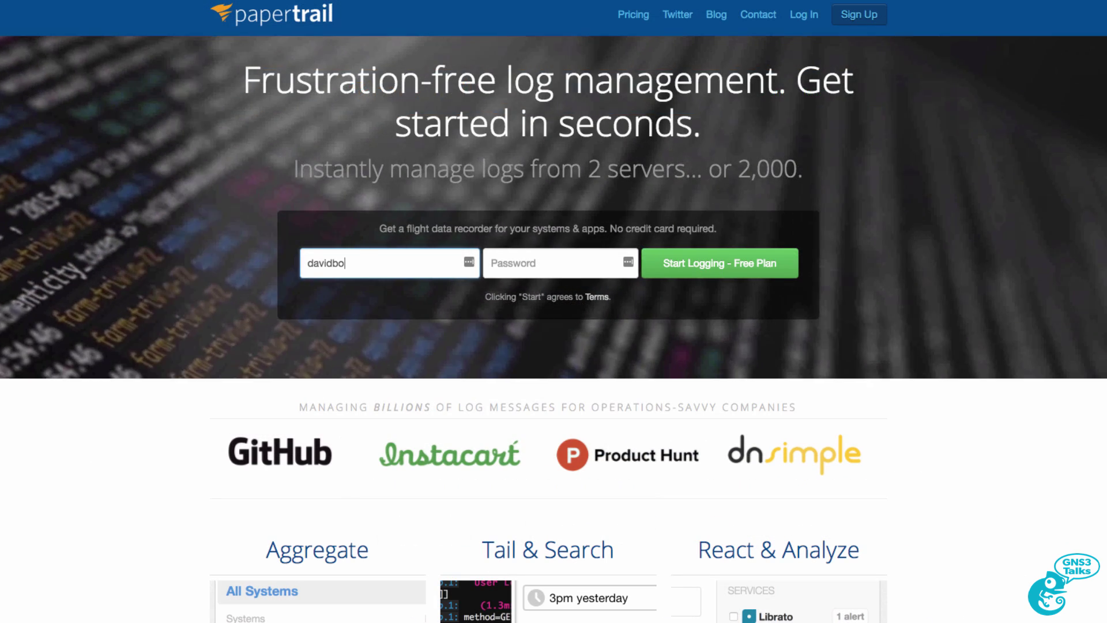
{"action": "key", "text": "Tab"}
{"action": "type", "text": "a••••••••"}
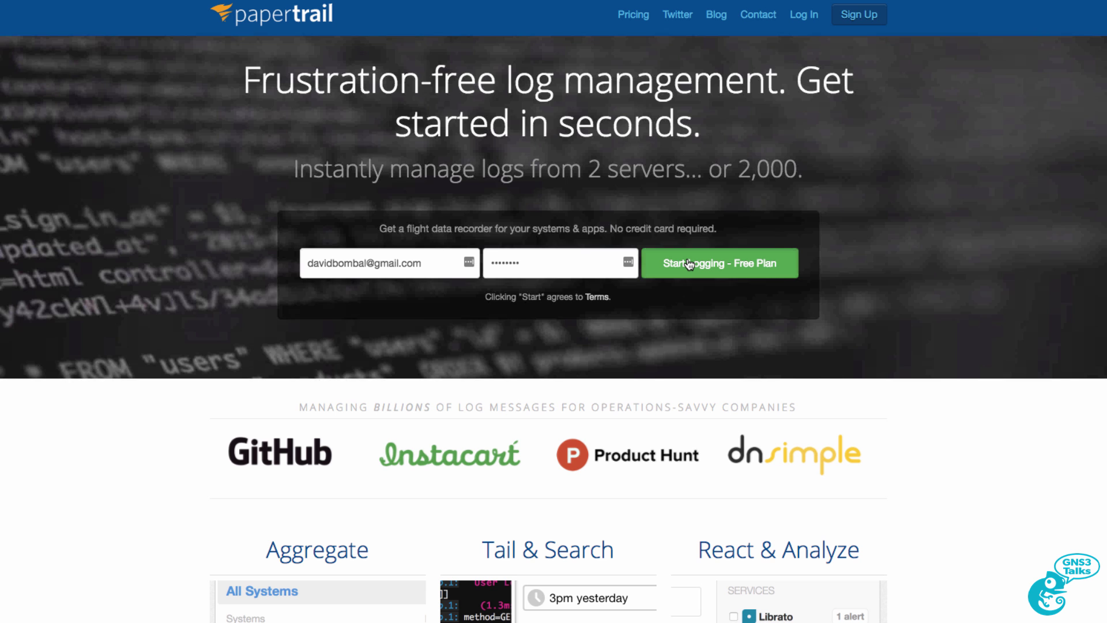
{"action": "left_click", "coordinate": [690, 264]}
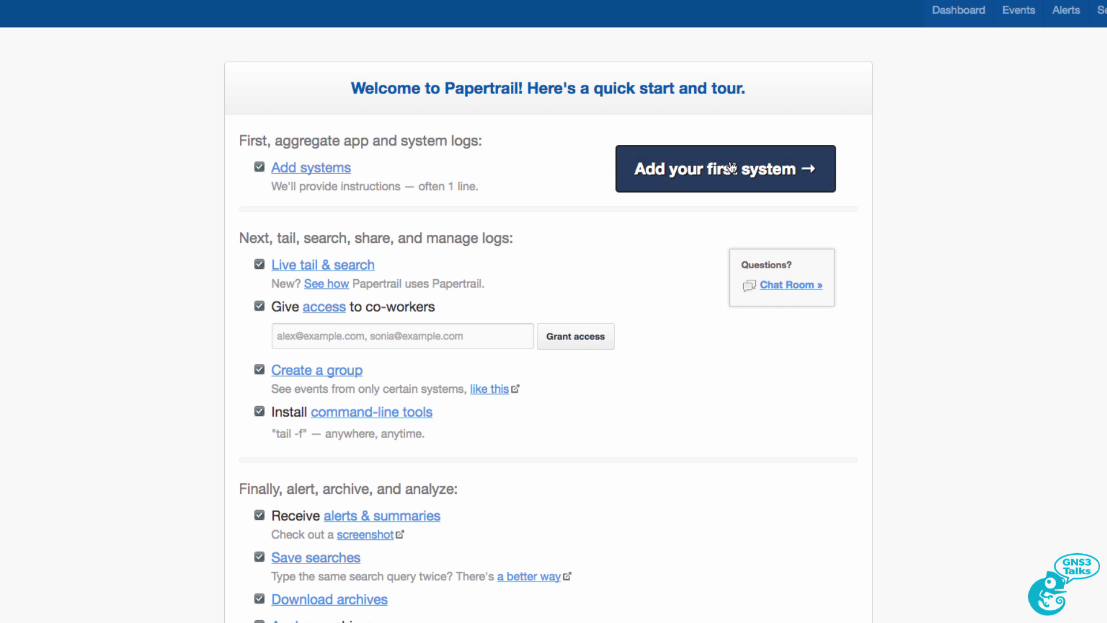
Step: Add a first system and select its log destination logs5.papertrailapp.com:27084
{"action": "left_click", "coordinate": [716, 169]}
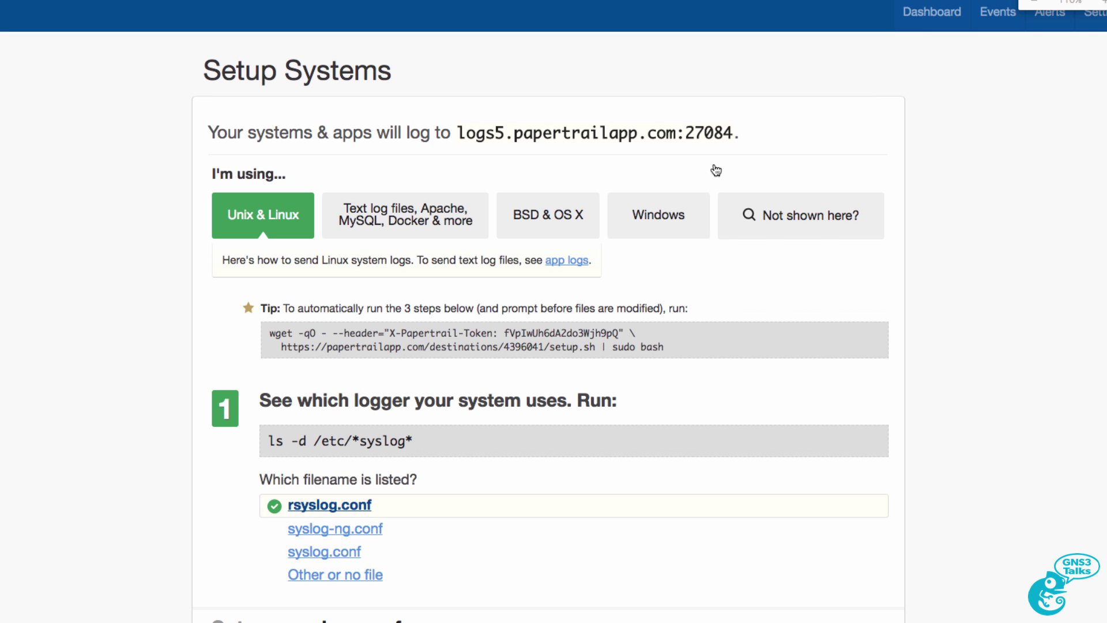
{"action": "left_click_drag", "start_coordinate": [716, 120], "coordinate": [445, 142]}
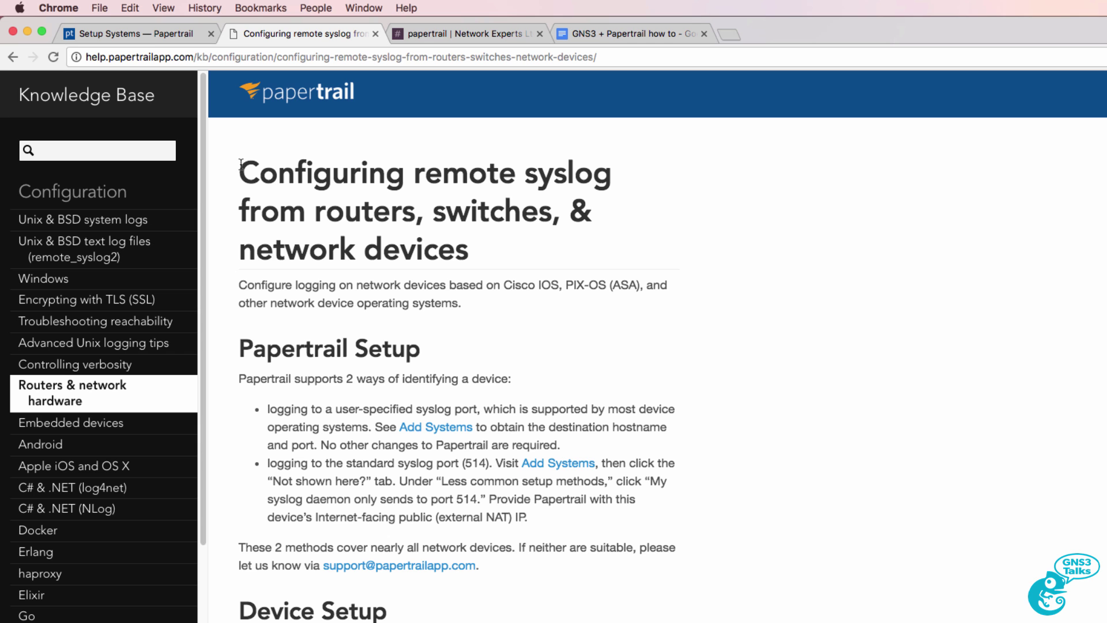
Step: Highlight the remote syslog article title and jump to its Cisco IOS instructions
{"action": "left_click_drag", "start_coordinate": [242, 166], "coordinate": [498, 260]}
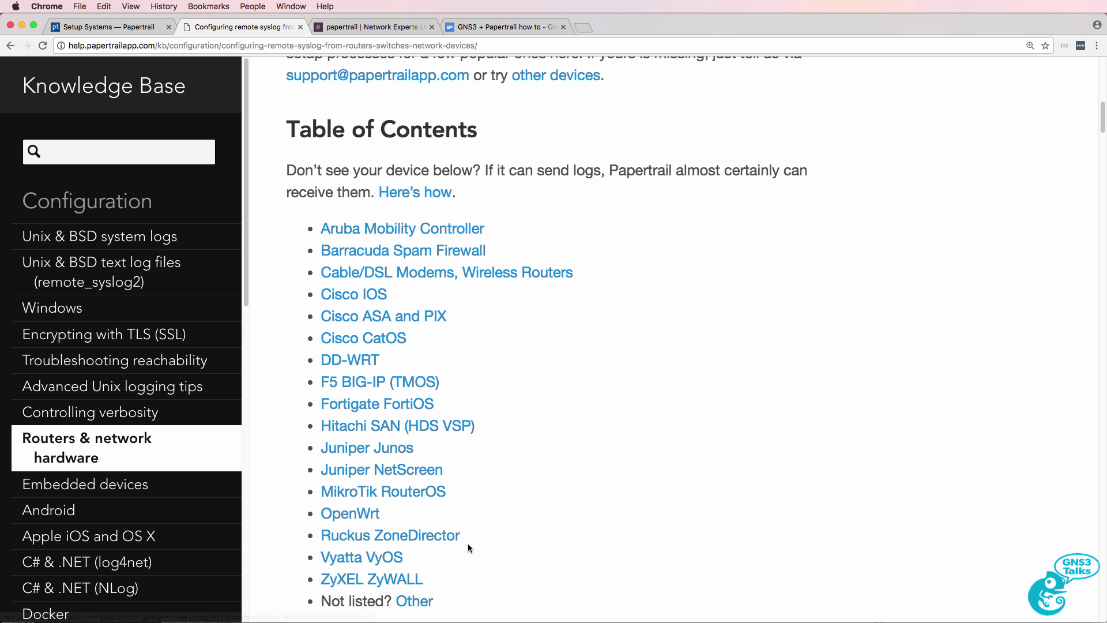
{"action": "left_click", "coordinate": [362, 295]}
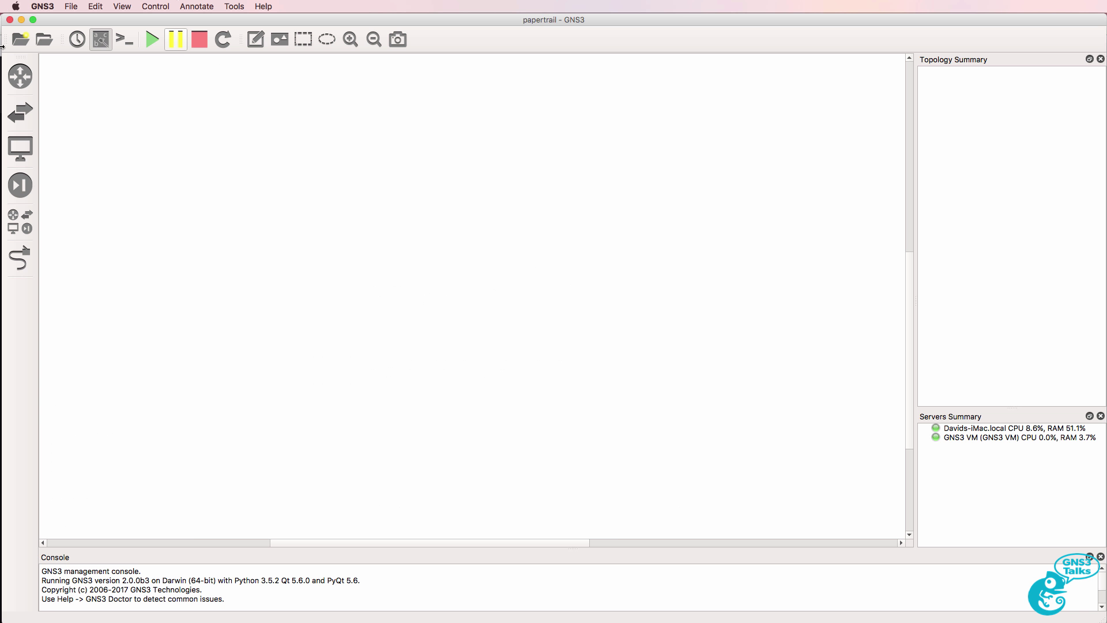
Step: Place a Cisco IOSv 15.6(2)T router and a Nat cloud side by side on the canvas
{"action": "left_click", "coordinate": [20, 75]}
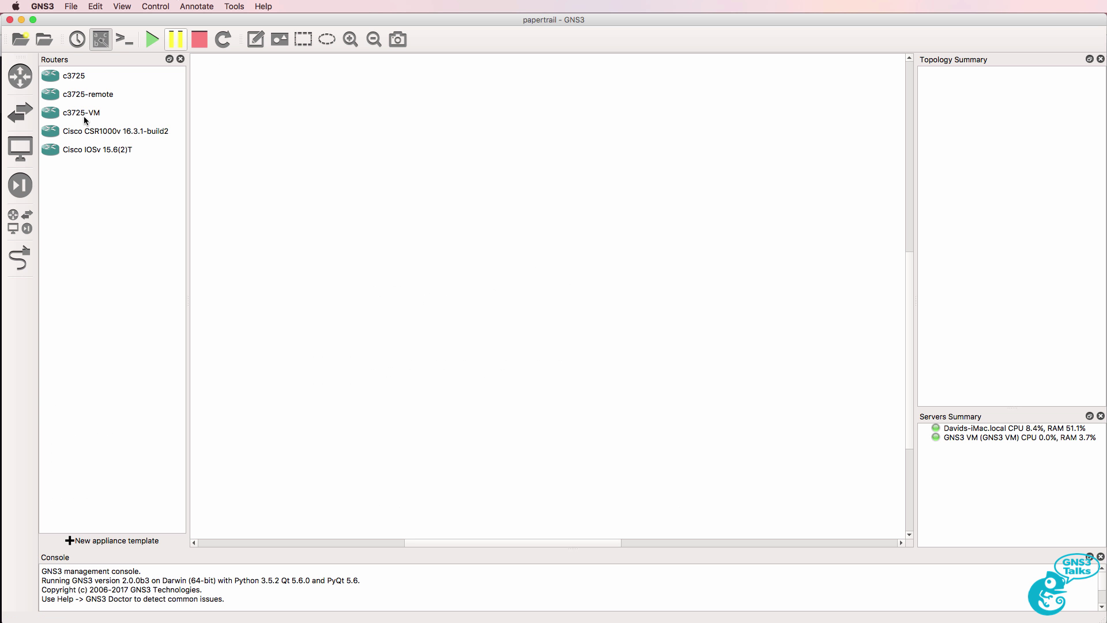
{"action": "left_click_drag", "start_coordinate": [86, 149], "coordinate": [380, 167]}
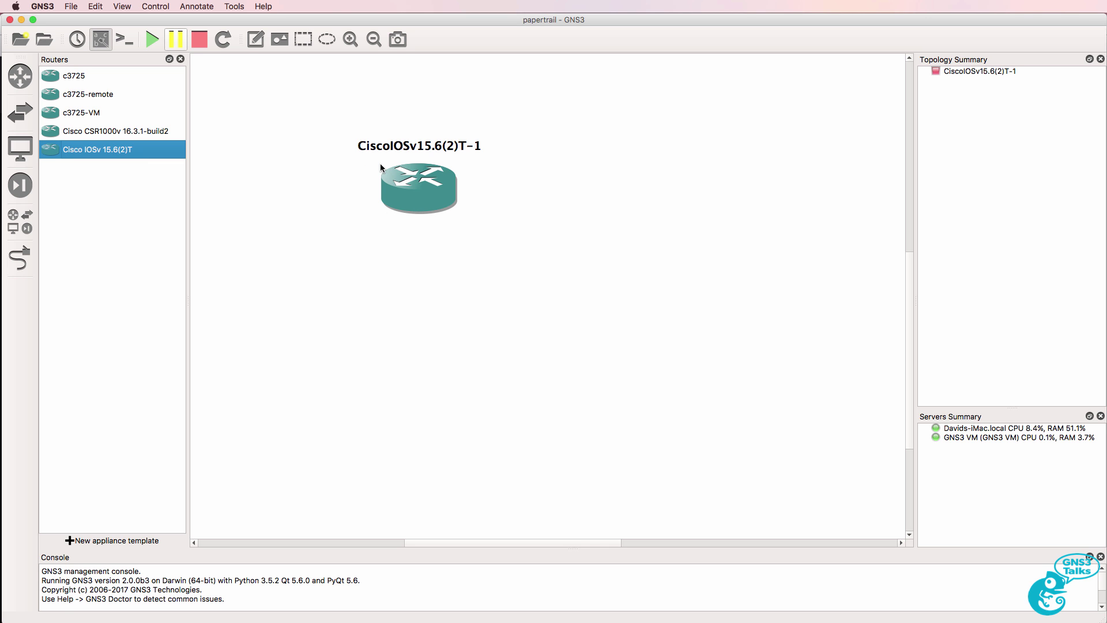
{"action": "left_click", "coordinate": [25, 227]}
{"action": "left_click", "coordinate": [85, 372]}
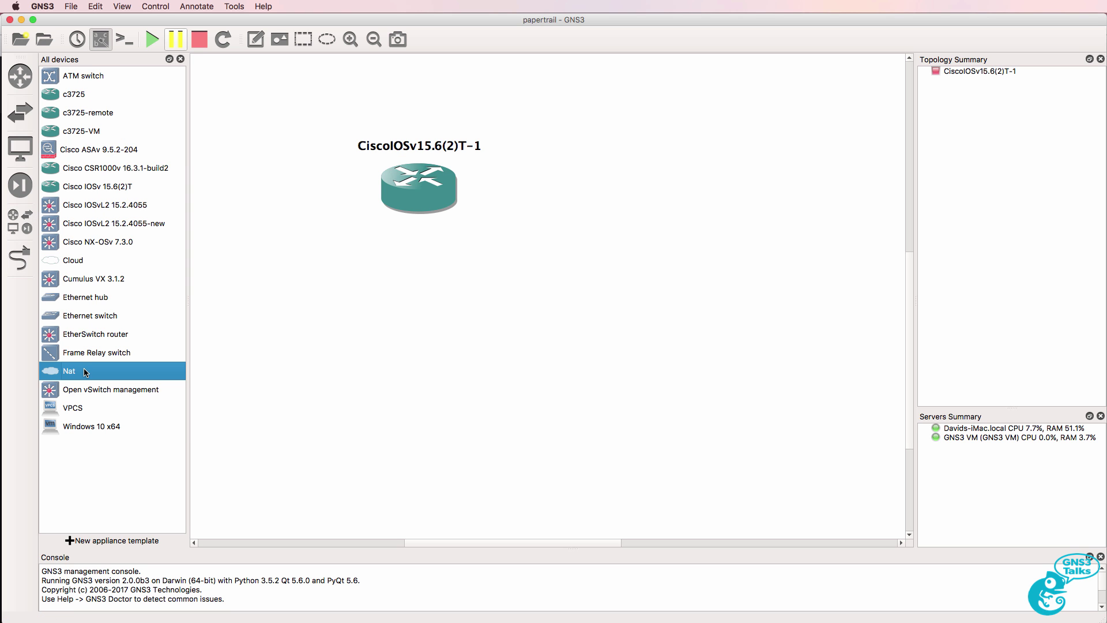
{"action": "left_click_drag", "start_coordinate": [86, 372], "coordinate": [655, 188]}
{"action": "left_click_drag", "start_coordinate": [768, 228], "coordinate": [694, 196]}
{"action": "left_click", "coordinate": [180, 59]}
Step: Link the router's Gi0/0 interface to the Nat1 cloud's nat0 interface
{"action": "left_click", "coordinate": [20, 258]}
{"action": "left_click", "coordinate": [334, 197]}
{"action": "left_click", "coordinate": [371, 205]}
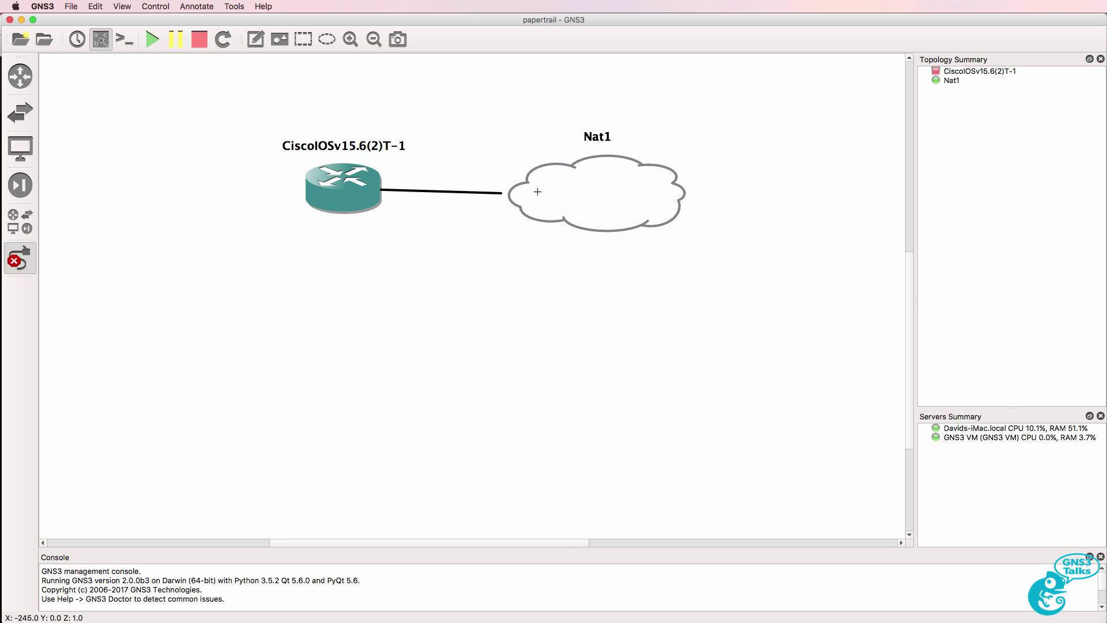
{"action": "left_click", "coordinate": [601, 191]}
{"action": "left_click", "coordinate": [633, 196]}
{"action": "left_click_drag", "start_coordinate": [615, 187], "coordinate": [625, 179]}
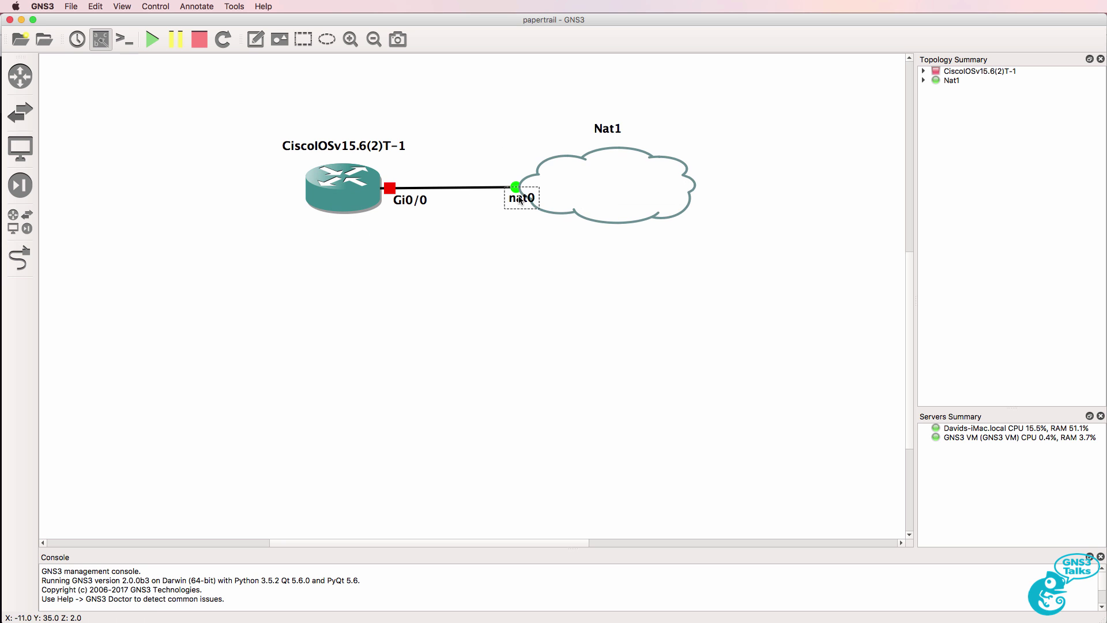
Step: Check the GNS3 version, then start all devices and open consoles to every node
{"action": "left_click", "coordinate": [36, 6]}
{"action": "left_click", "coordinate": [41, 24]}
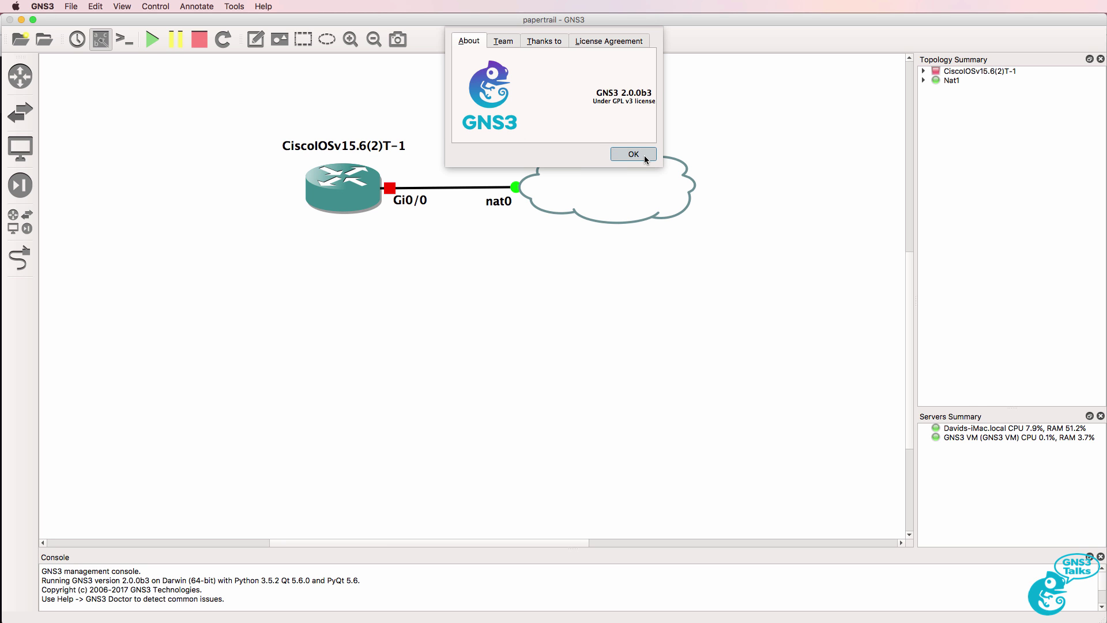
{"action": "left_click", "coordinate": [633, 154]}
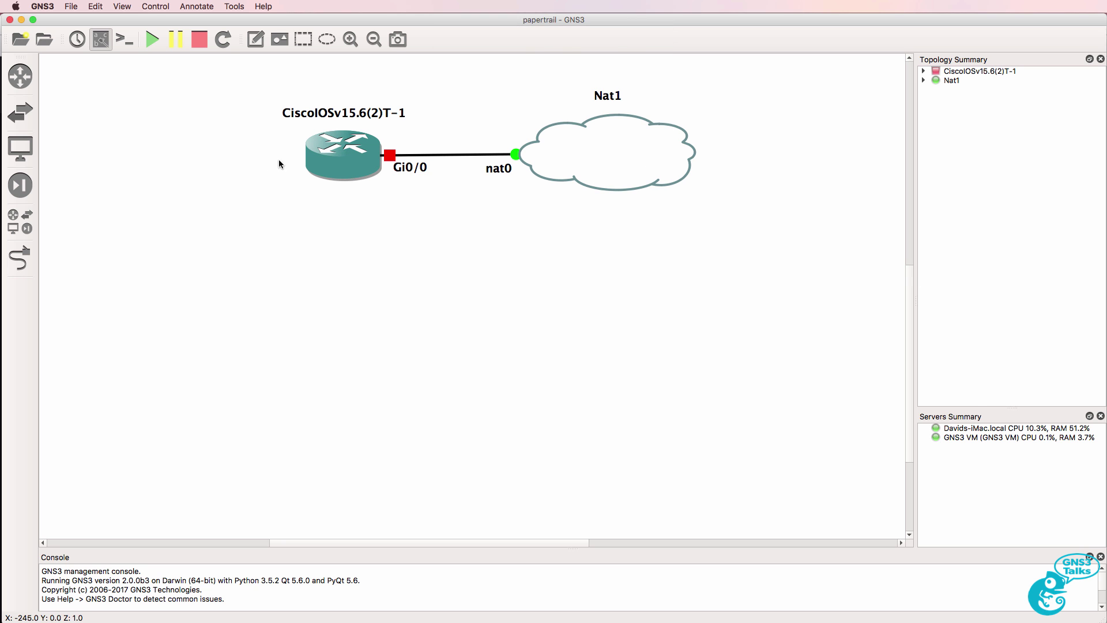
{"action": "left_click", "coordinate": [157, 39]}
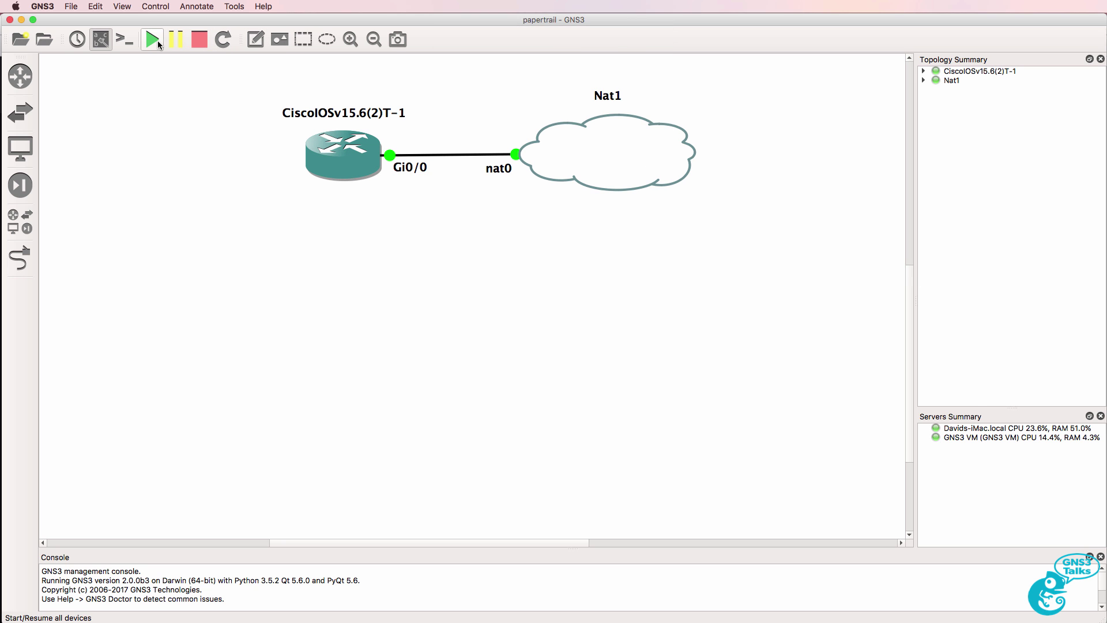
{"action": "left_click", "coordinate": [122, 41]}
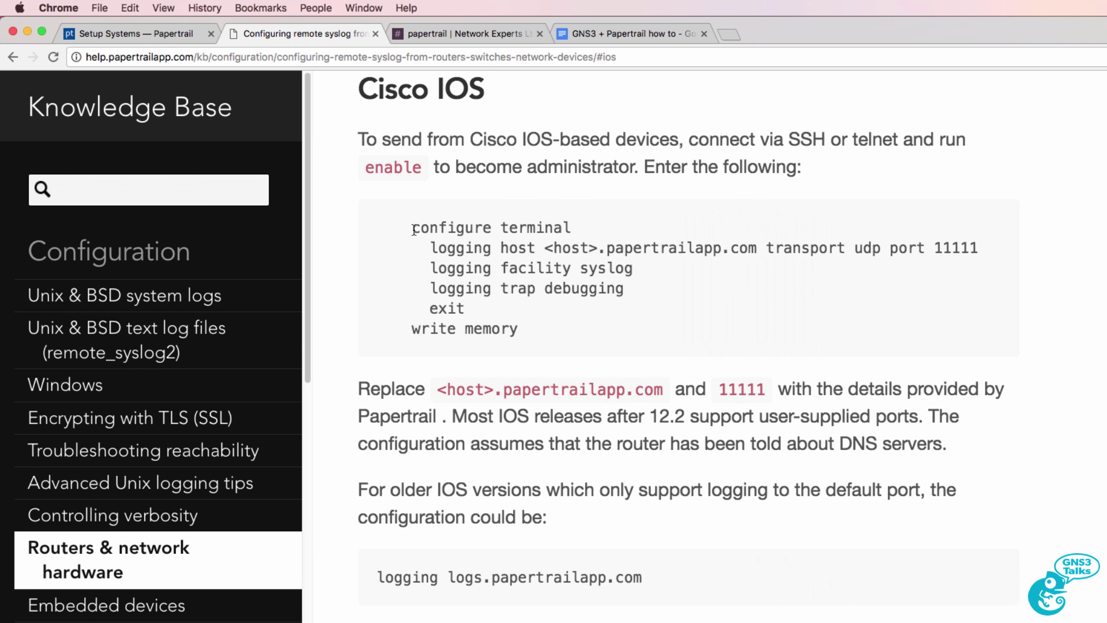
Step: Select the configure terminal and logging host commands, then the log destination host
{"action": "left_click_drag", "start_coordinate": [412, 228], "coordinate": [605, 231]}
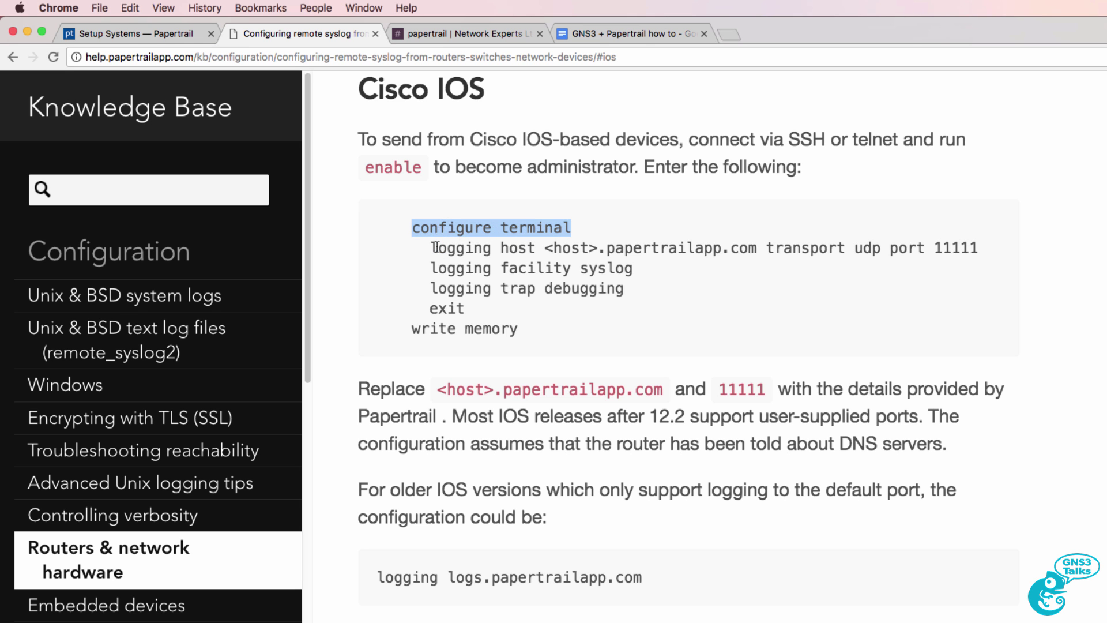
{"action": "left_click_drag", "start_coordinate": [430, 248], "coordinate": [757, 249]}
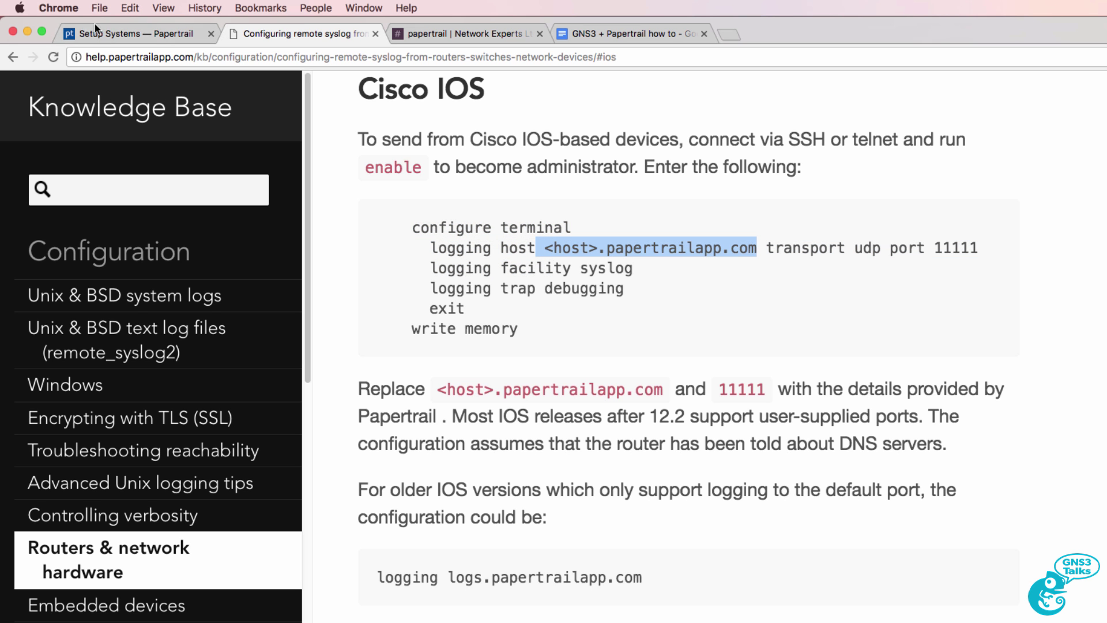
{"action": "left_click", "coordinate": [117, 35]}
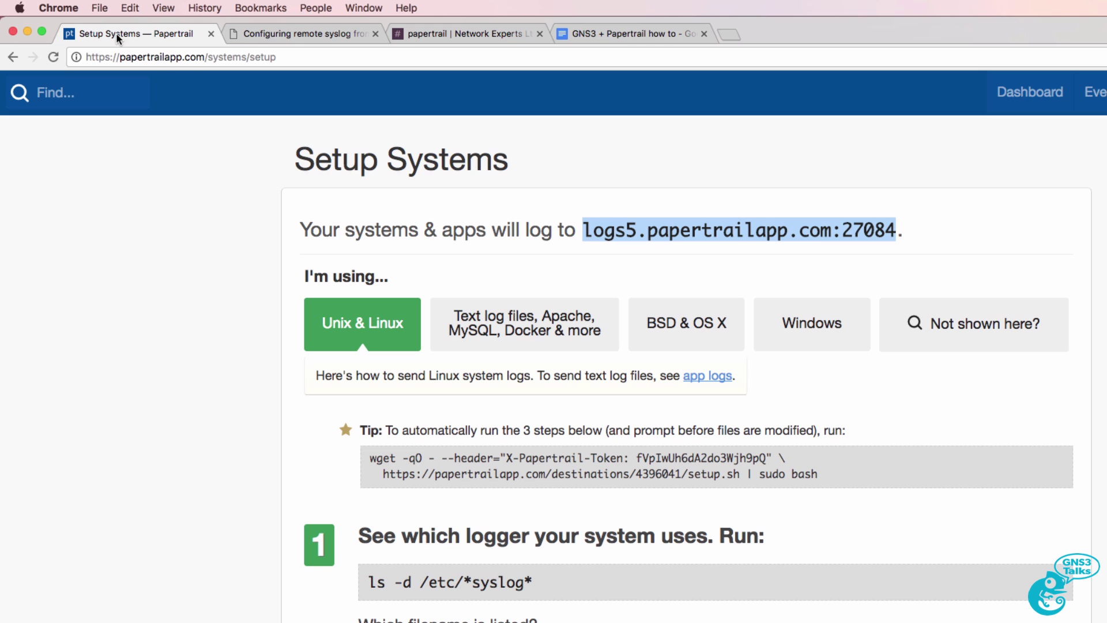
{"action": "left_click", "coordinate": [614, 240]}
{"action": "left_click_drag", "start_coordinate": [582, 231], "coordinate": [896, 232]}
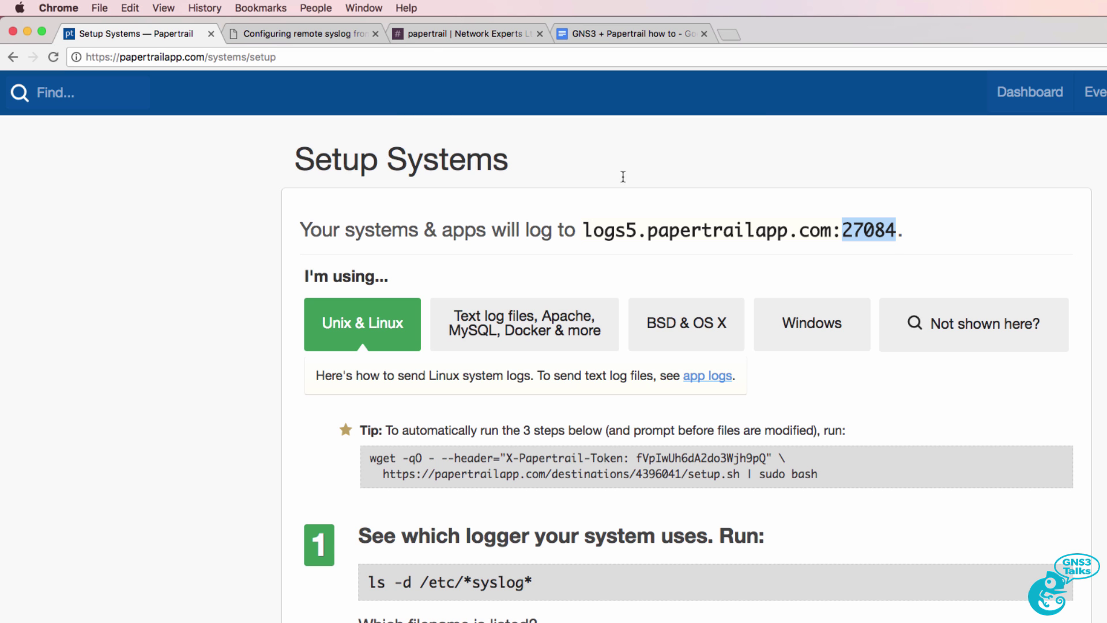
{"action": "left_click_drag", "start_coordinate": [576, 232], "coordinate": [895, 230]}
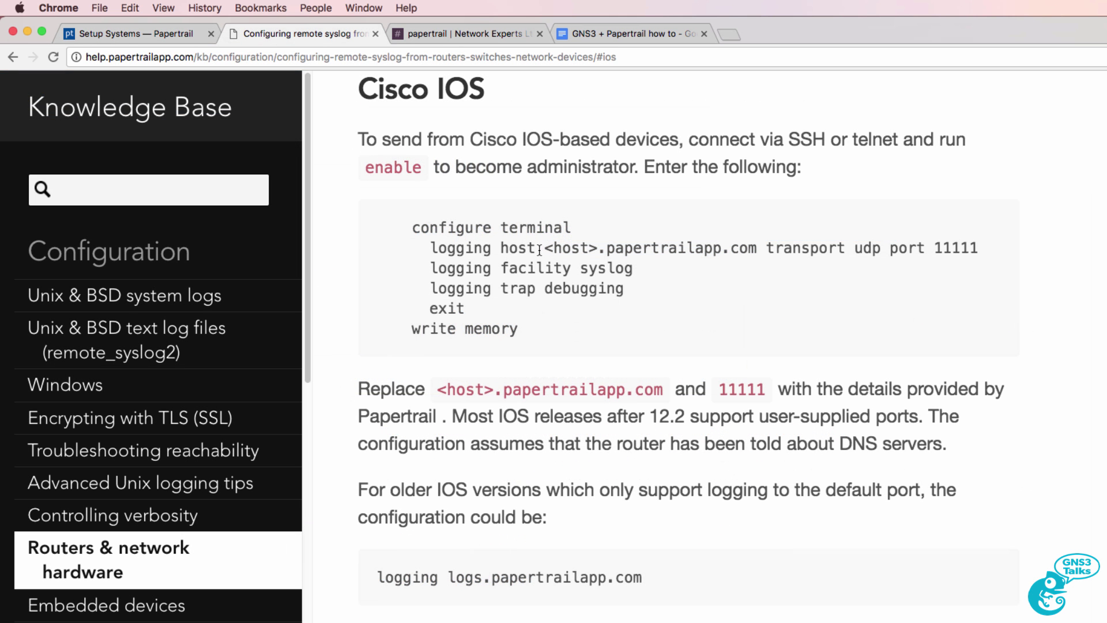
Step: Compare the placeholder host and port 11111 with the real destination port 27084
{"action": "left_click_drag", "start_coordinate": [540, 249], "coordinate": [754, 249]}
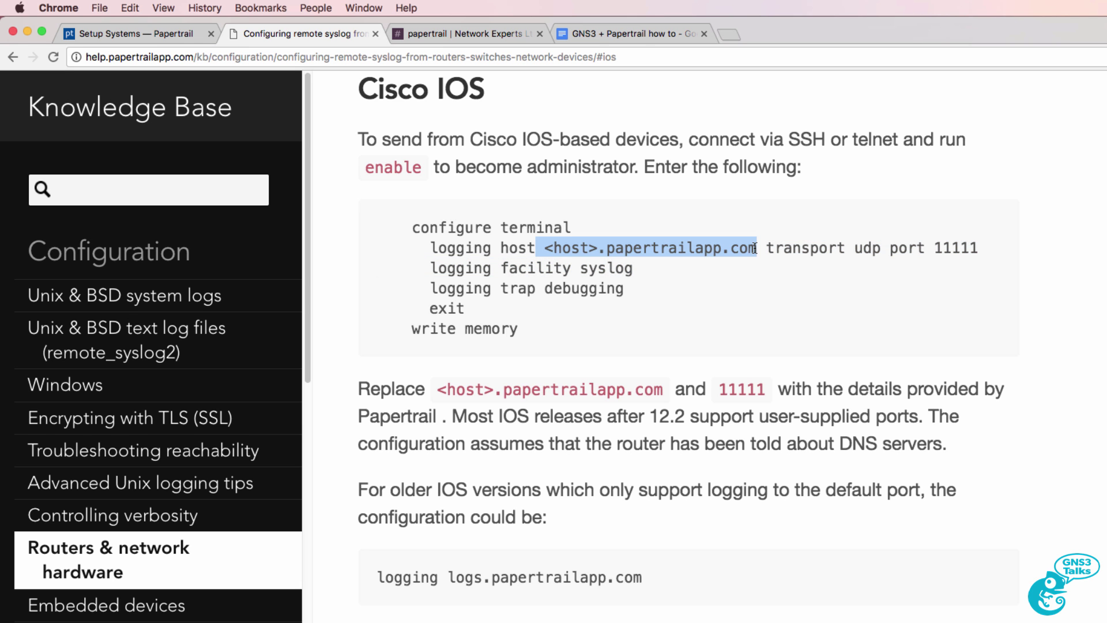
{"action": "left_click_drag", "start_coordinate": [935, 248], "coordinate": [981, 248]}
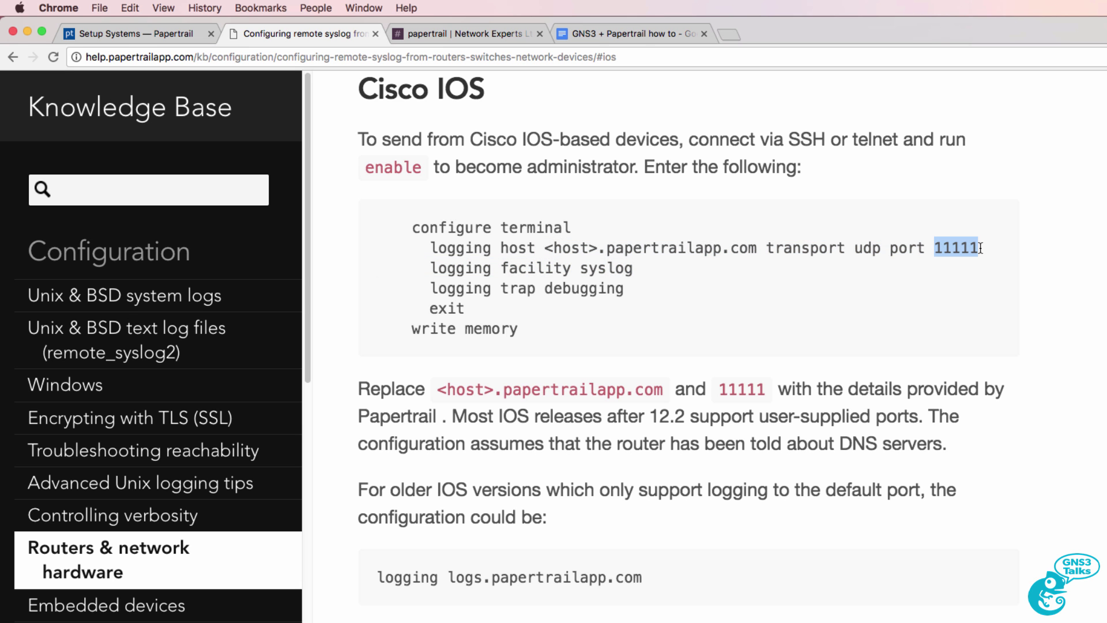
{"action": "left_click", "coordinate": [157, 32]}
{"action": "left_click_drag", "start_coordinate": [842, 231], "coordinate": [897, 231]}
Step: Highlight the logging facility syslog and logging trap debugging lines and the older-IOS note
{"action": "left_click", "coordinate": [340, 30]}
{"action": "left_click_drag", "start_coordinate": [430, 267], "coordinate": [634, 268]}
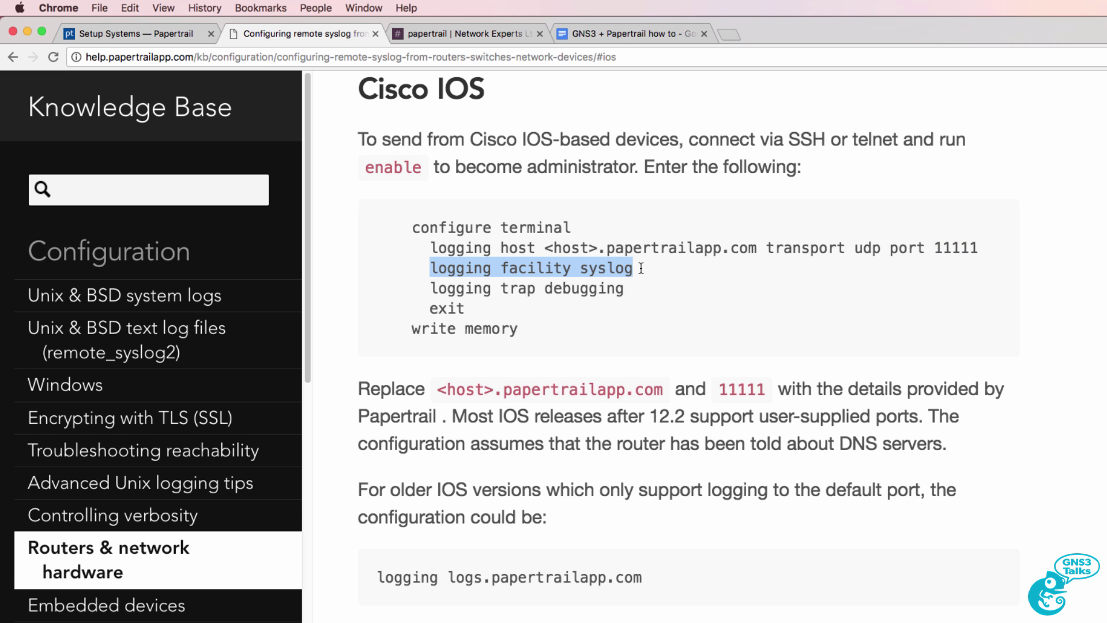
{"action": "left_click", "coordinate": [435, 290]}
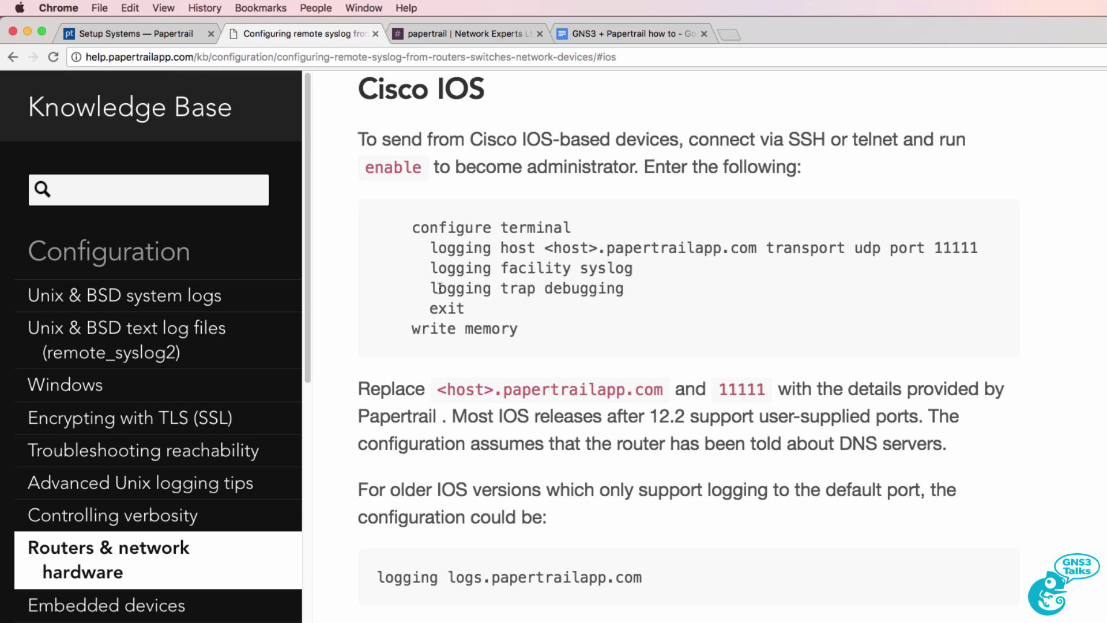
{"action": "left_click_drag", "start_coordinate": [430, 288], "coordinate": [621, 288]}
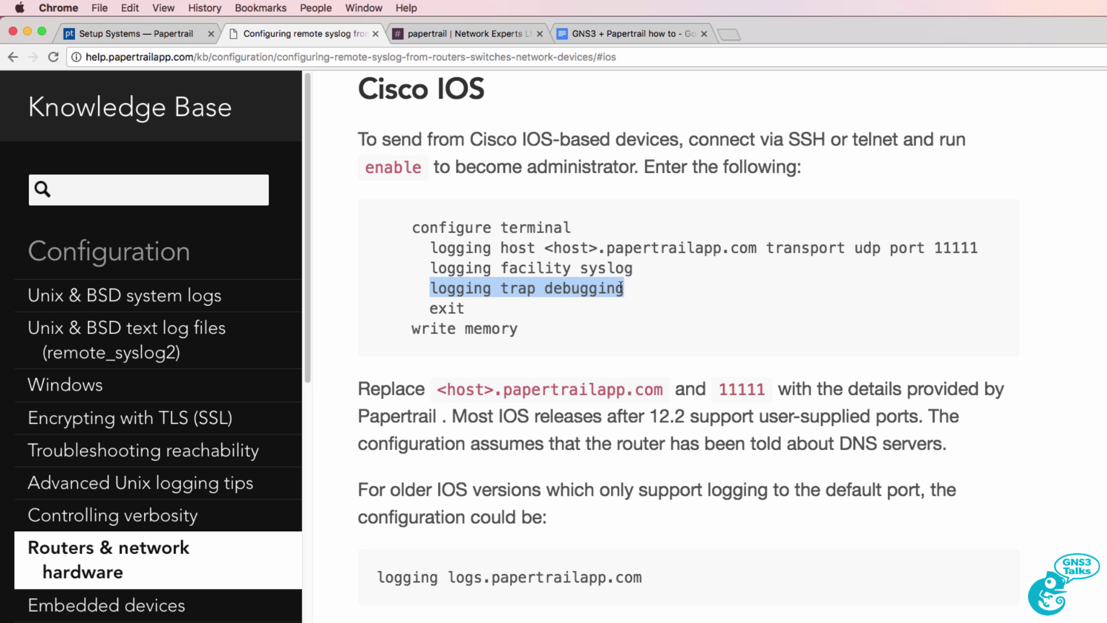
{"action": "left_click_drag", "start_coordinate": [351, 489], "coordinate": [826, 600]}
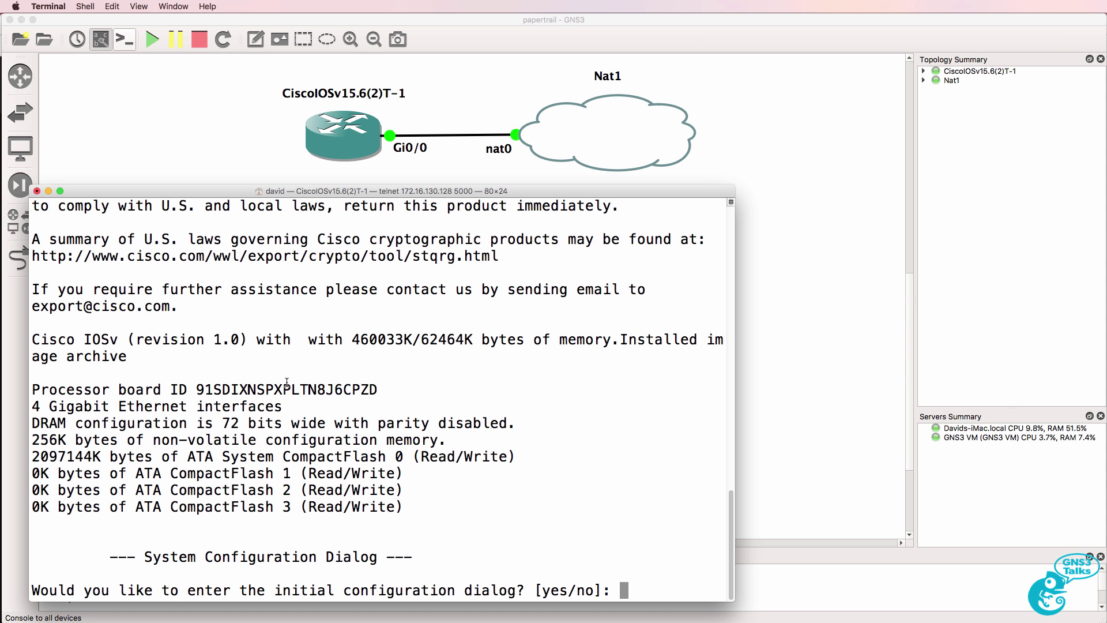
Step: Decline the initial configuration dialog and enter global configuration mode with en and conf t
{"action": "type", "text": "no"}
{"action": "key", "text": "Return"}
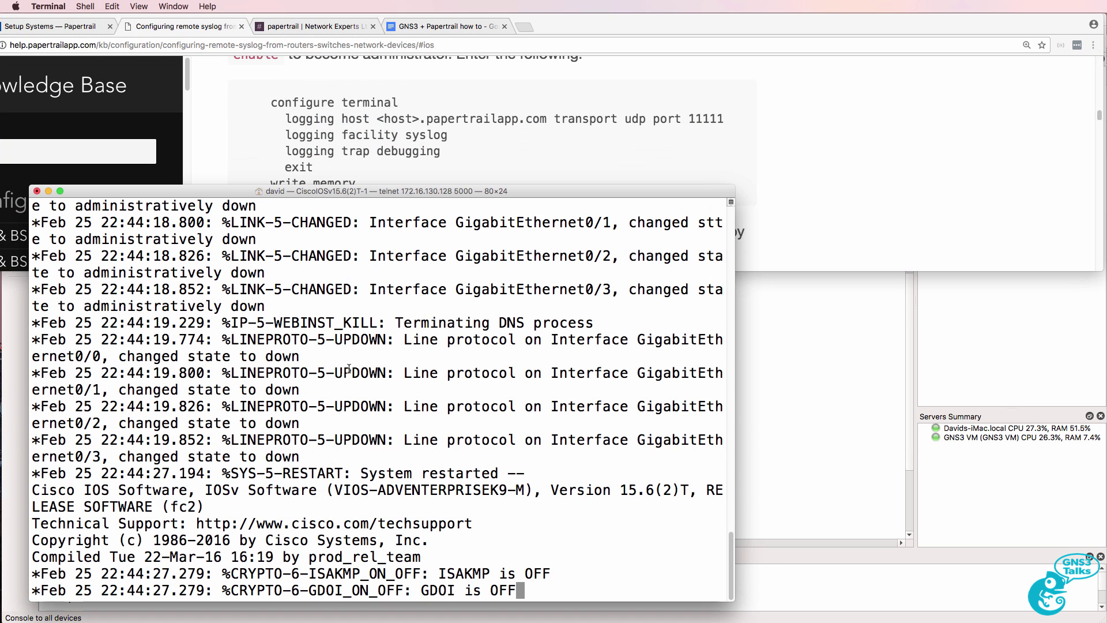
{"action": "left_click_drag", "start_coordinate": [326, 191], "coordinate": [344, 202]}
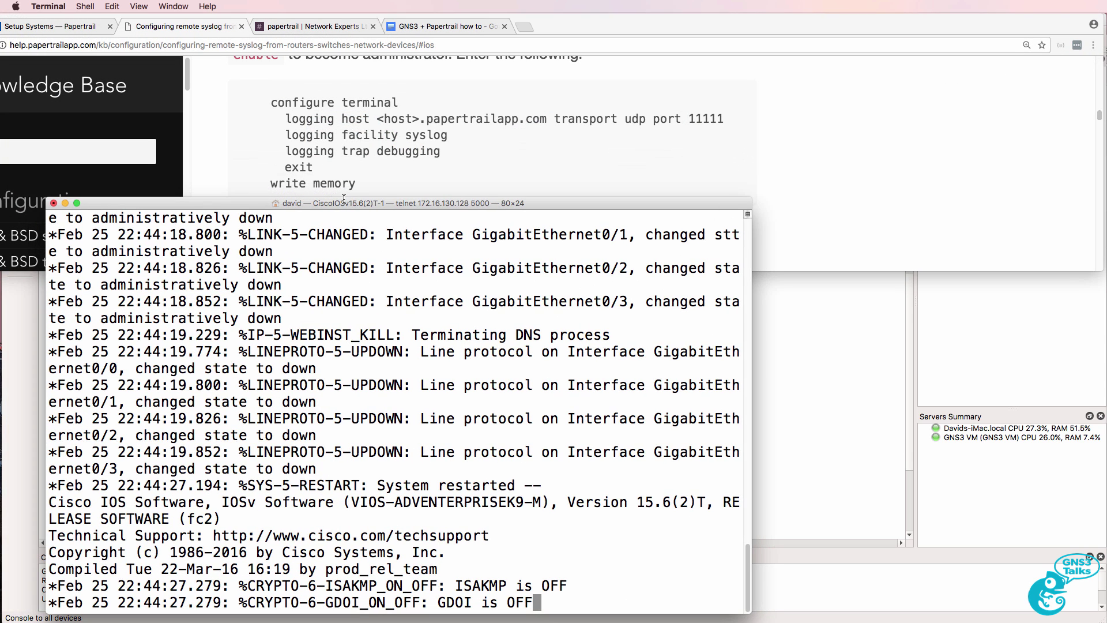
{"action": "key", "text": "Return"}
{"action": "type", "text": "en"}
{"action": "key", "text": "Return"}
{"action": "type", "text": "conf t"}
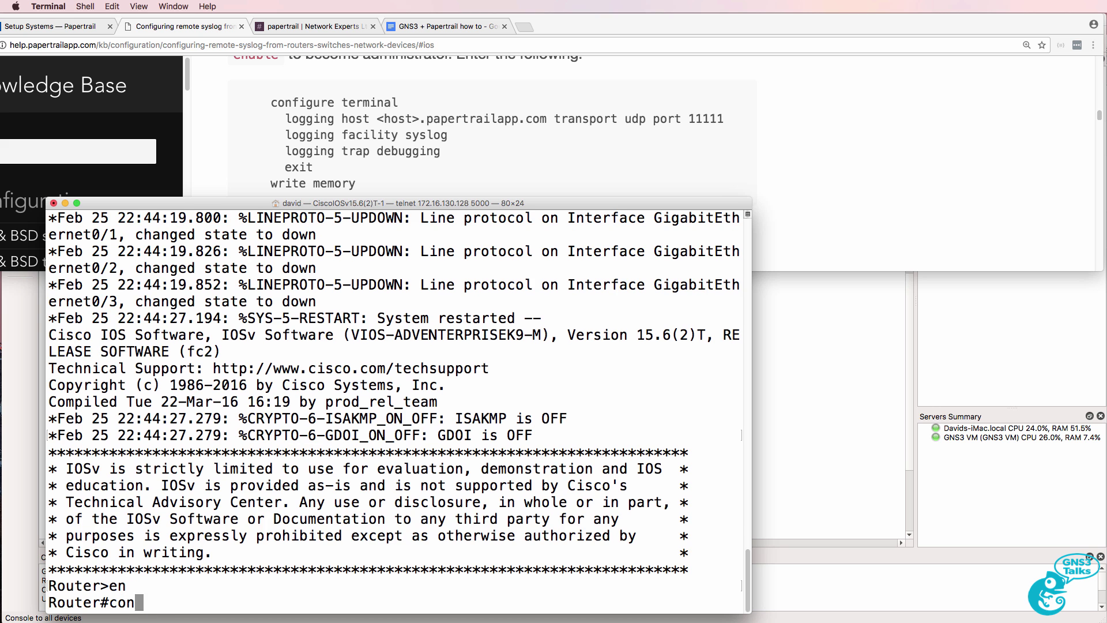
{"action": "key", "text": "Return"}
Step: Enable GigabitEthernet0/0 with no shut and ip address dhcp
{"action": "type", "text": "int g0/0"}
{"action": "key", "text": "Return"}
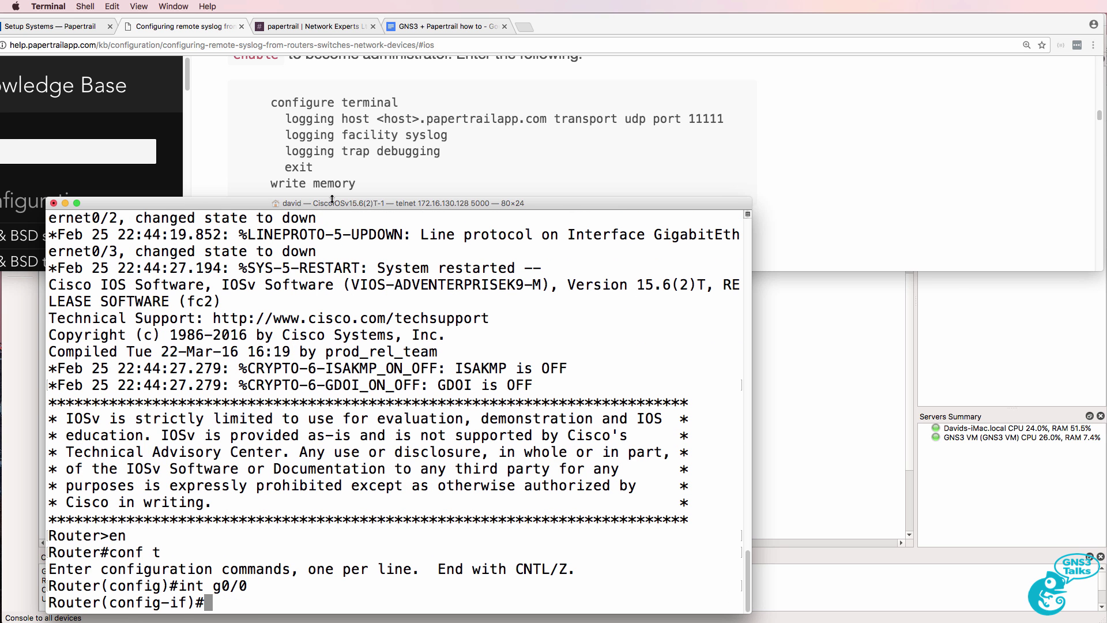
{"action": "left_click", "coordinate": [905, 337]}
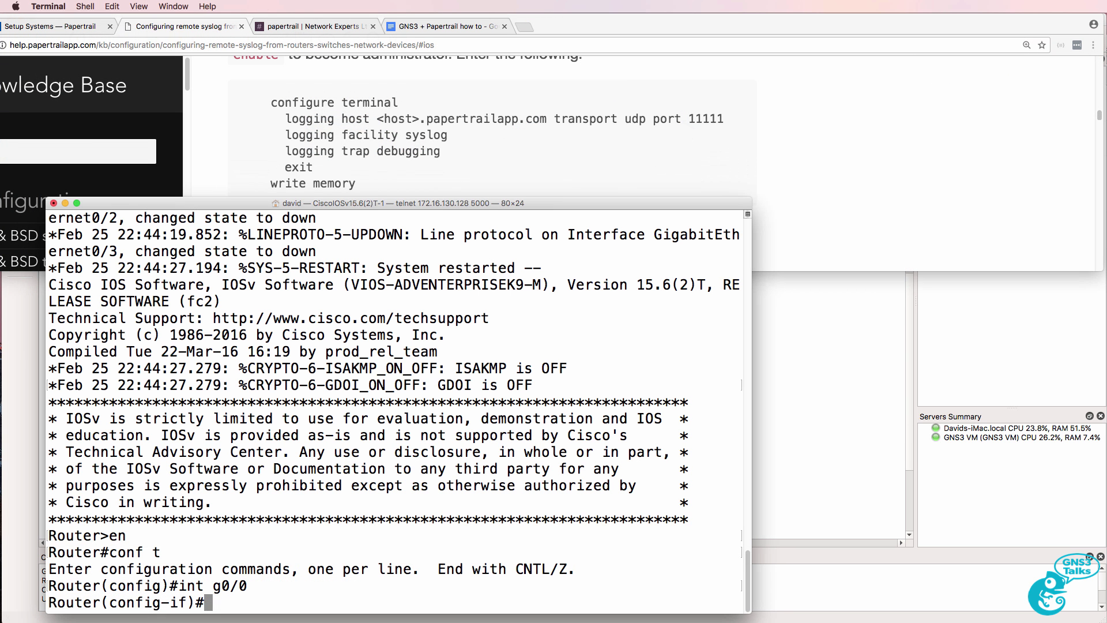
{"action": "type", "text": "no shut"}
{"action": "key", "text": "Return"}
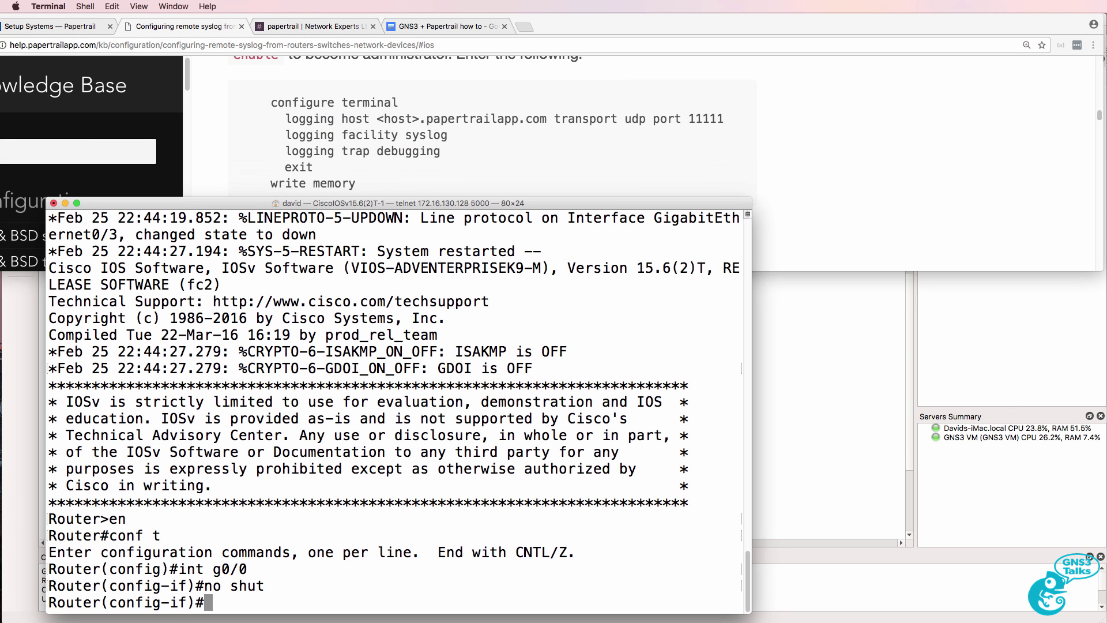
{"action": "type", "text": "ip add"}
{"action": "key", "text": "Tab"}
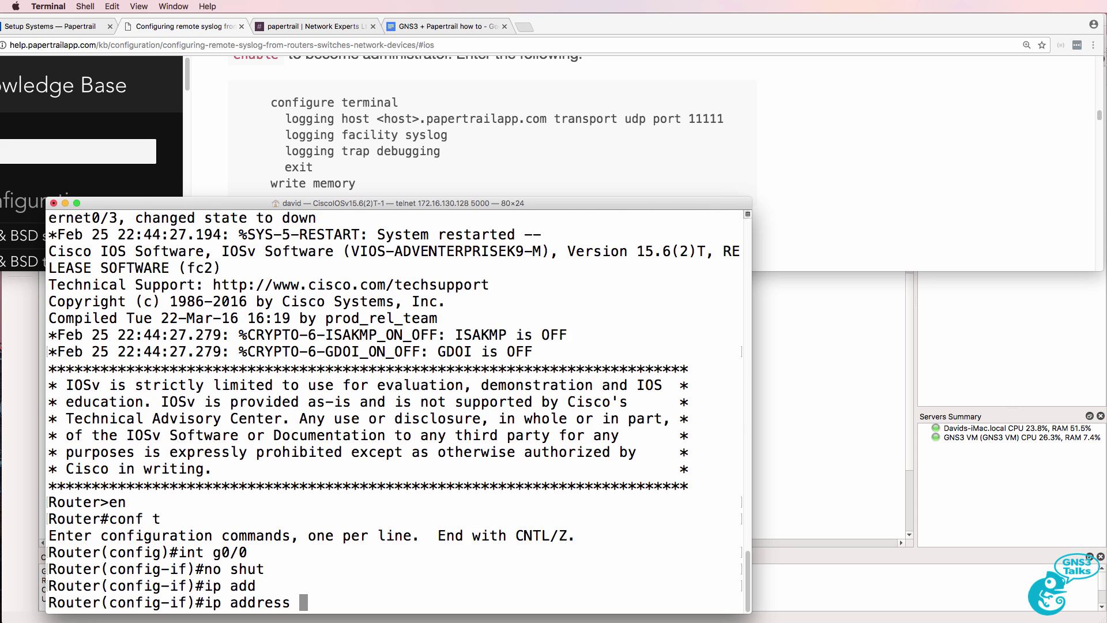
{"action": "type", "text": "?dh"}
{"action": "key", "text": "Tab"}
{"action": "key", "text": "Return"}
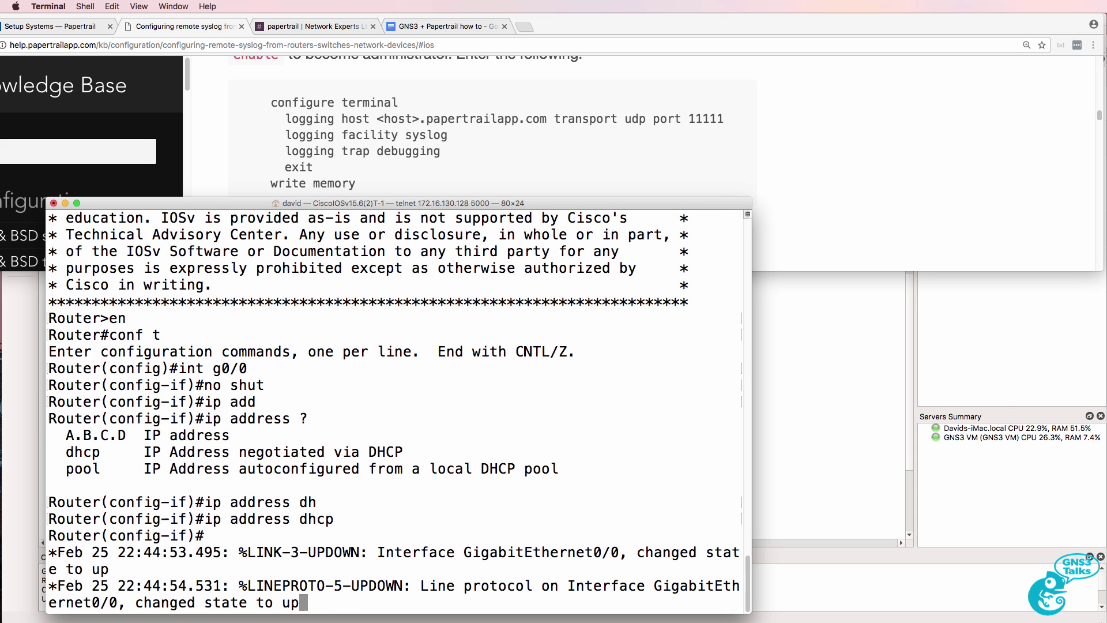
{"action": "key", "text": "Return"}
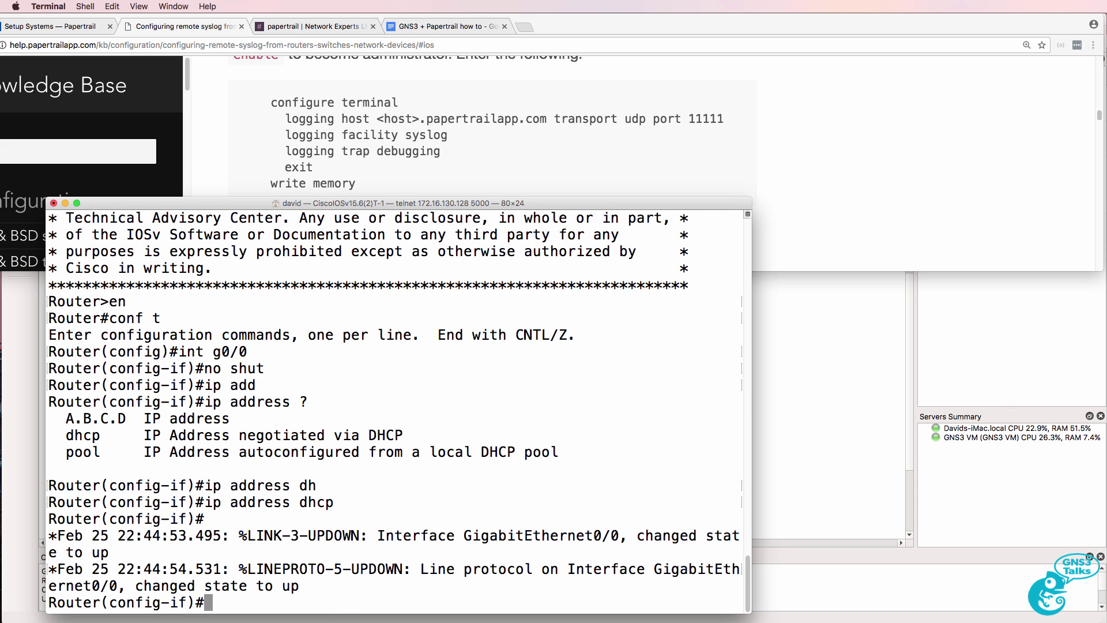
Step: Exit the interface, rename the router R1, and begin a logging host command
{"action": "type", "text": "exit"}
{"action": "key", "text": "Return"}
{"action": "type", "text": "host R1"}
{"action": "key", "text": "Return"}
{"action": "type", "text": "log"}
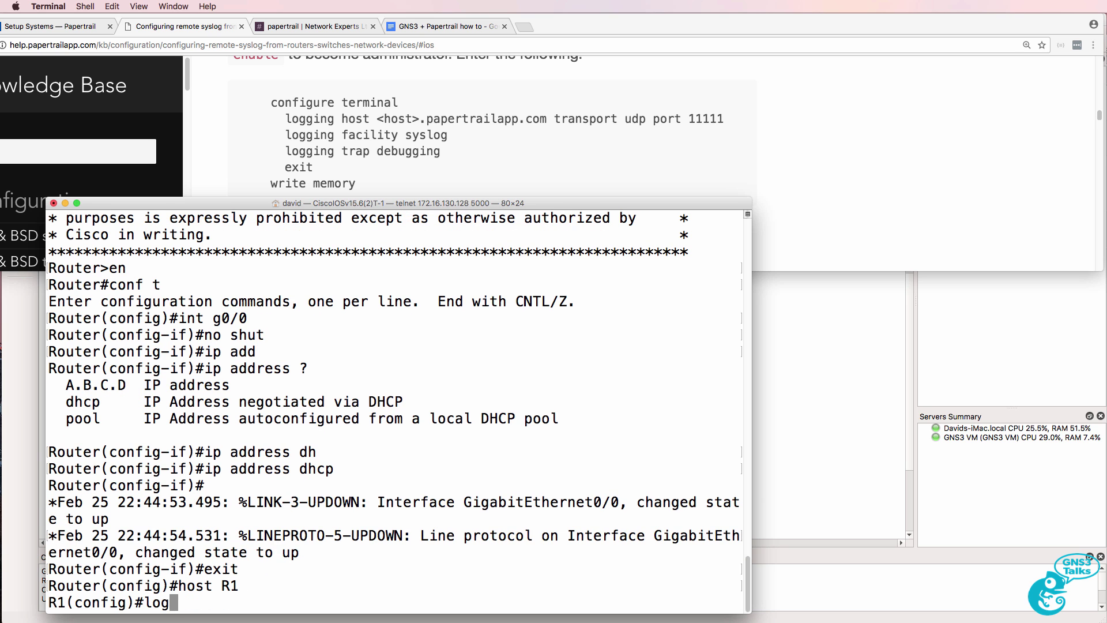
{"action": "key", "text": "Tab"}
{"action": "type", "text": "g"}
{"action": "key", "text": "Tab"}
{"action": "type", "text": "ho"}
{"action": "key", "text": "Tab"}
{"action": "type", "text": "?"}
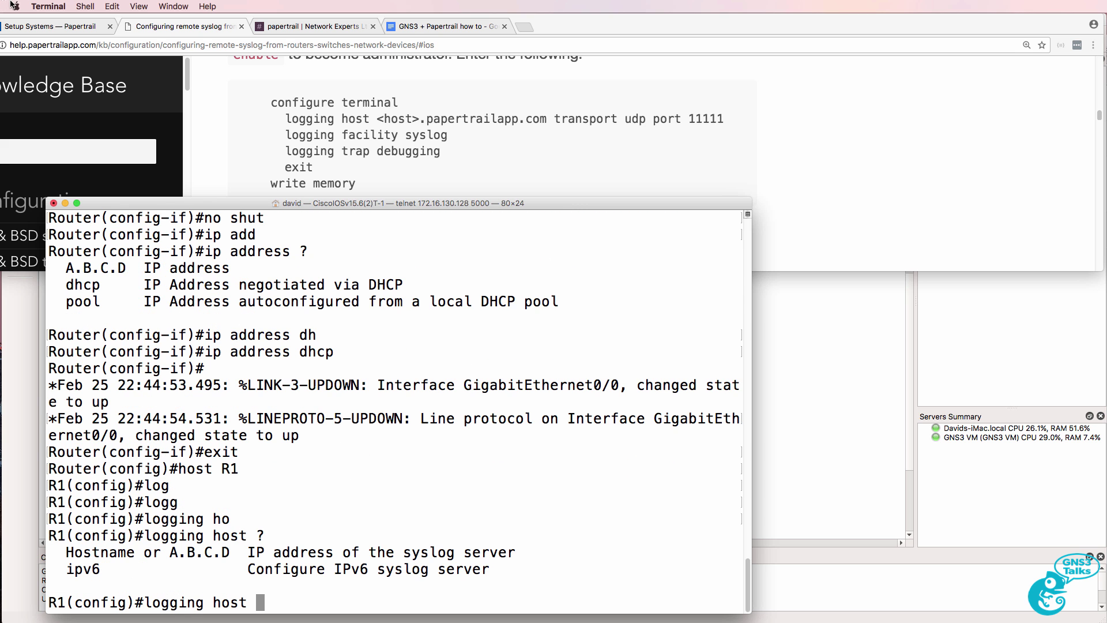
Step: Copy the destination hostname logs5.papertrailapp.com from Papertrail's setup page
{"action": "left_click", "coordinate": [72, 30]}
{"action": "left_click", "coordinate": [449, 189]}
{"action": "left_click_drag", "start_coordinate": [436, 183], "coordinate": [634, 184]}
{"action": "right_click", "coordinate": [613, 182]}
{"action": "left_click", "coordinate": [634, 205]}
Step: Paste the hostname after logging host in the console and add transport udp port
{"action": "left_click", "coordinate": [179, 26]}
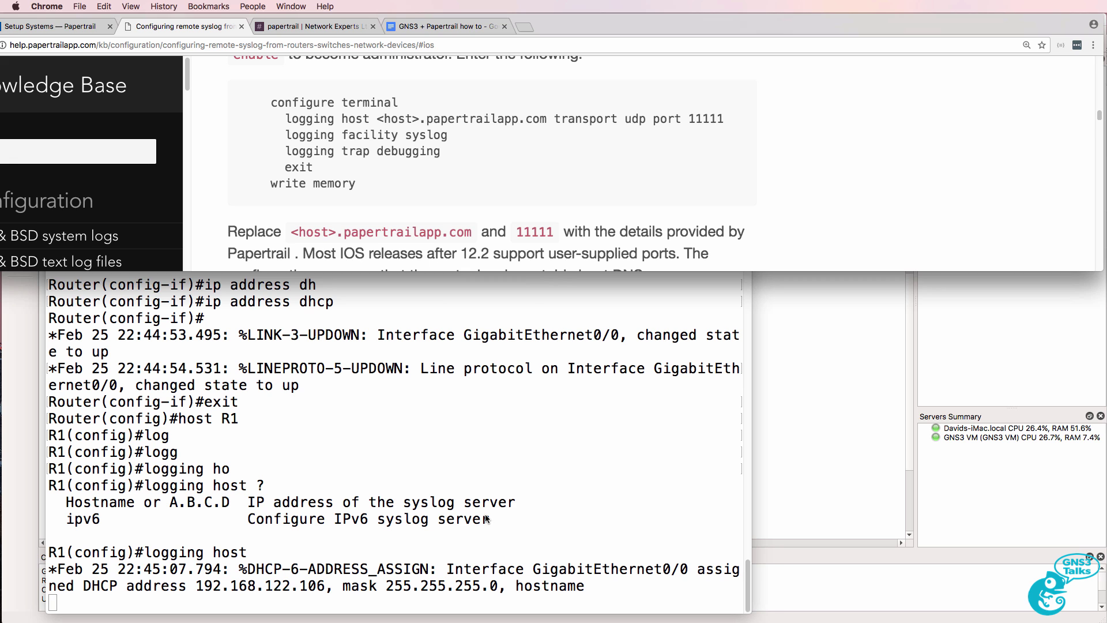
{"action": "left_click", "coordinate": [486, 517]}
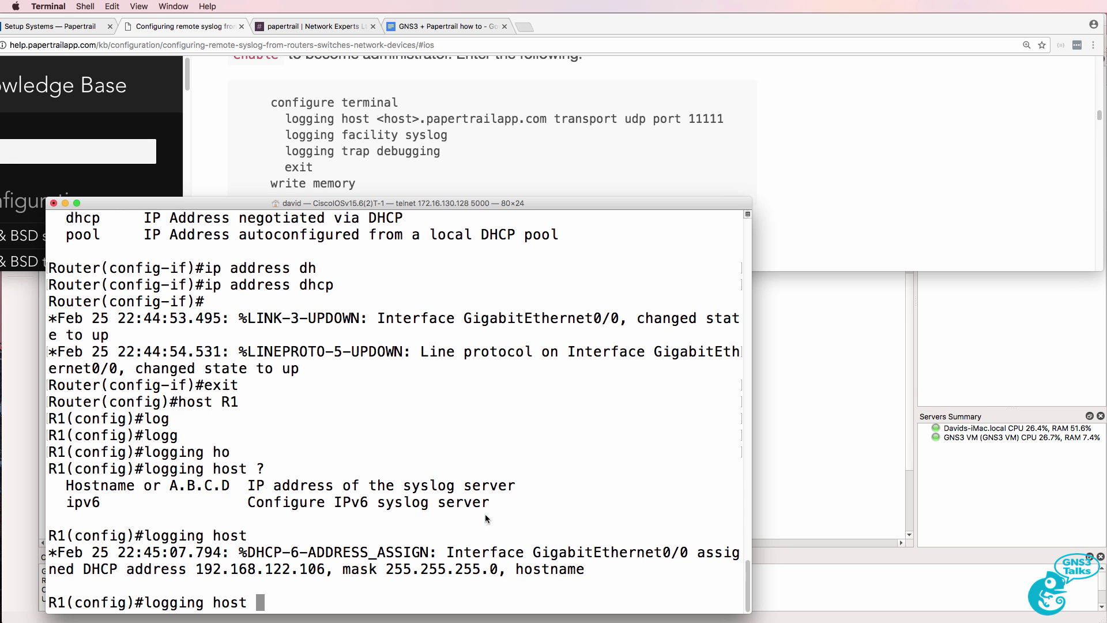
{"action": "right_click", "coordinate": [485, 513]}
{"action": "left_click", "coordinate": [518, 531]}
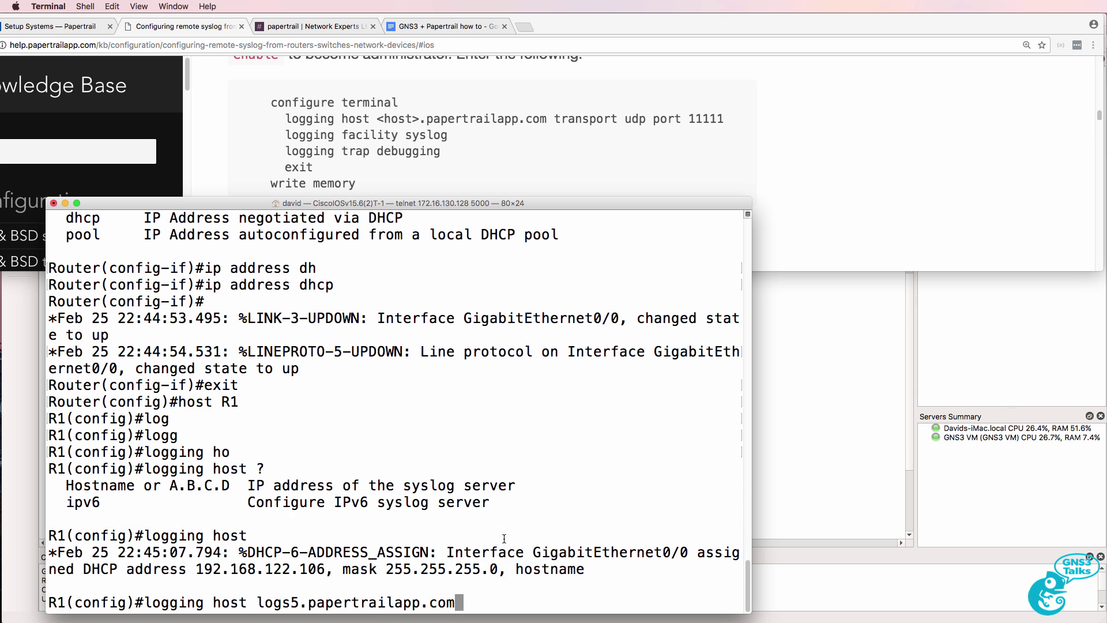
{"action": "type", "text": "?"}
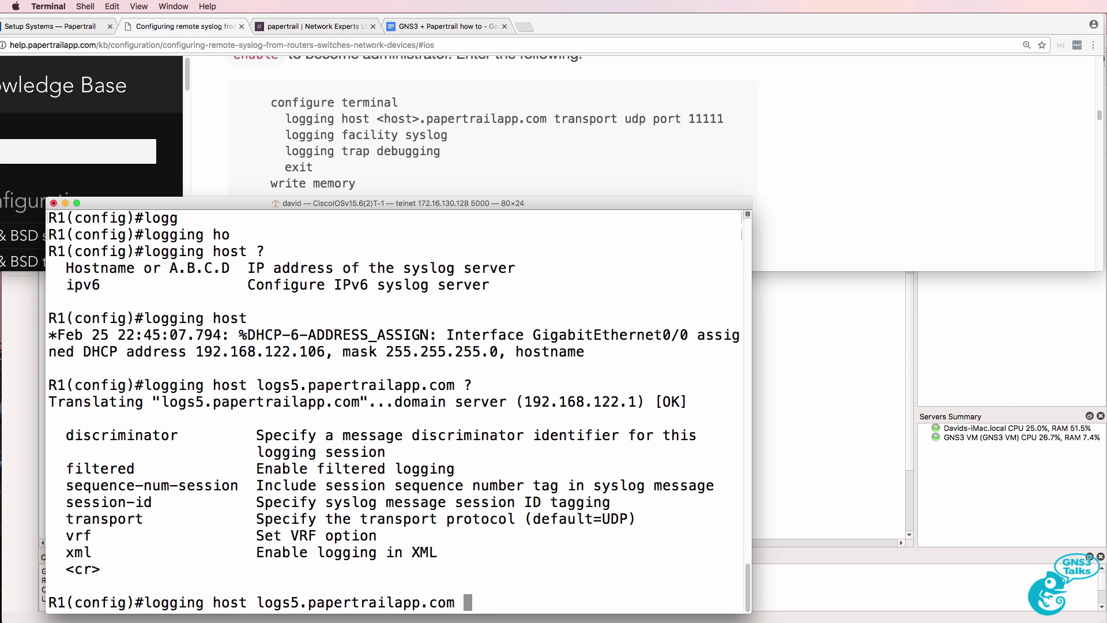
{"action": "type", "text": "tr"}
{"action": "key", "text": "Tab"}
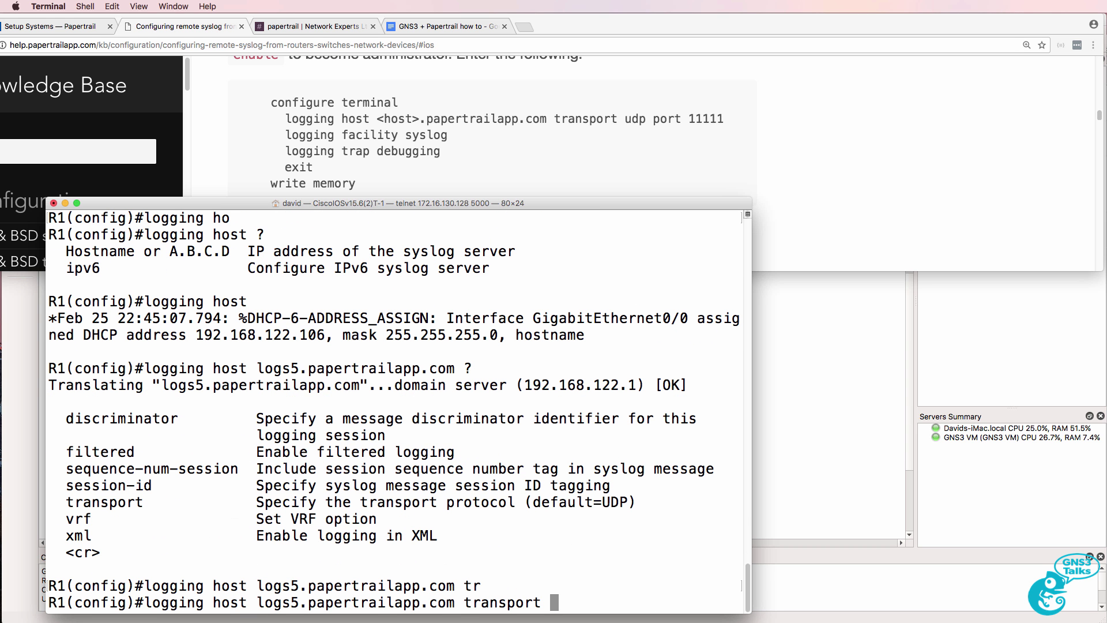
{"action": "type", "text": "udp"}
{"action": "key", "text": "BackSpace"}
{"action": "key", "text": "BackSpace"}
{"action": "key", "text": "BackSpace"}
{"action": "type", "text": "?"}
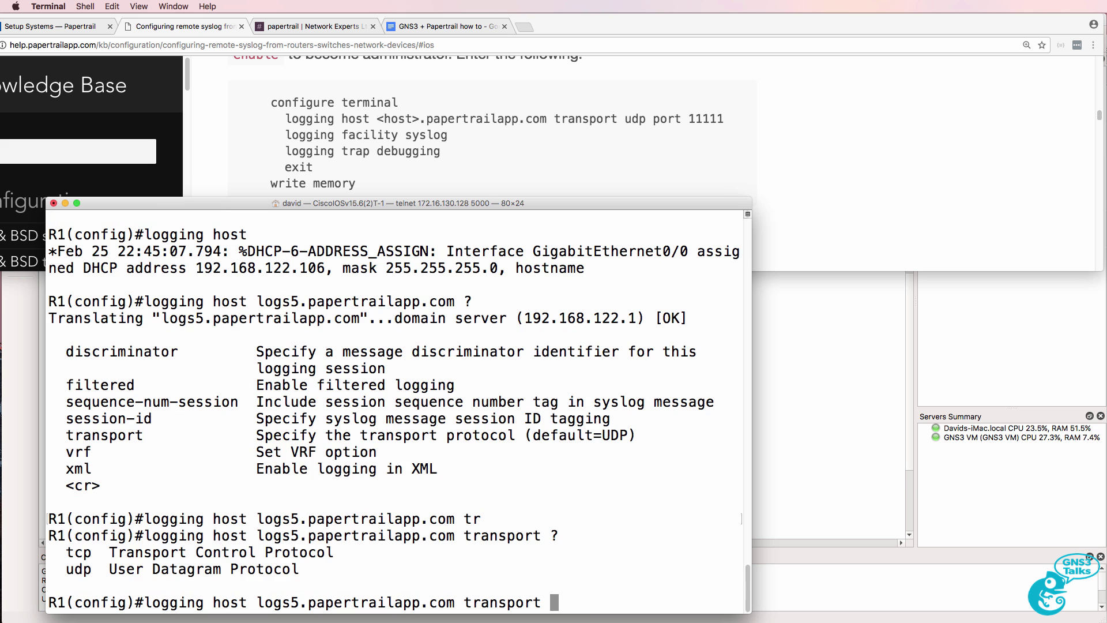
{"action": "type", "text": "udp "}
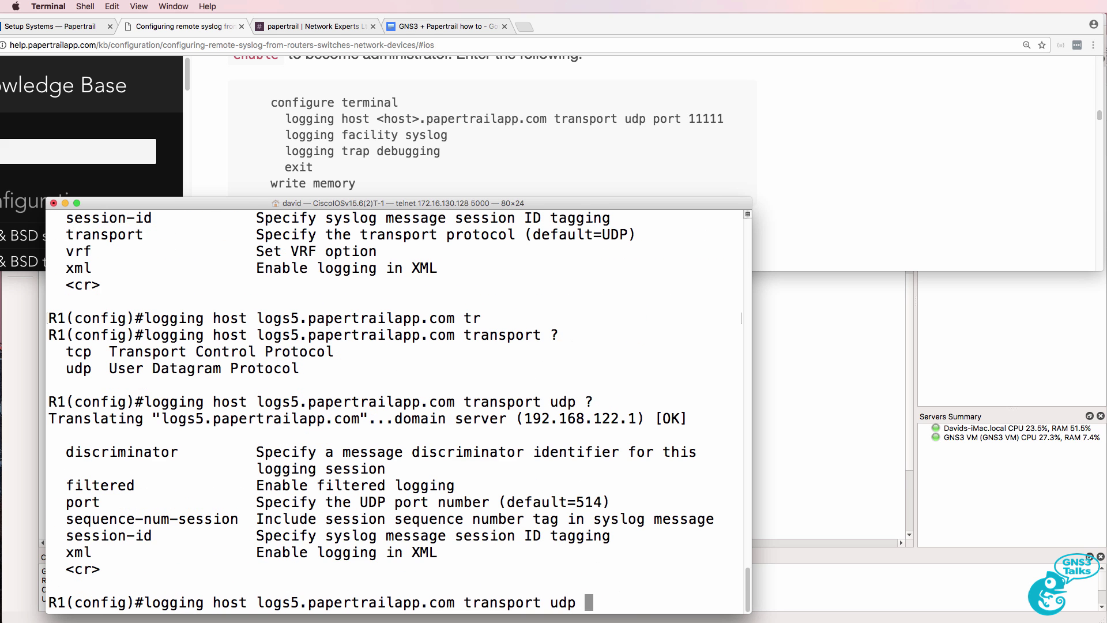
{"action": "type", "text": "?port "}
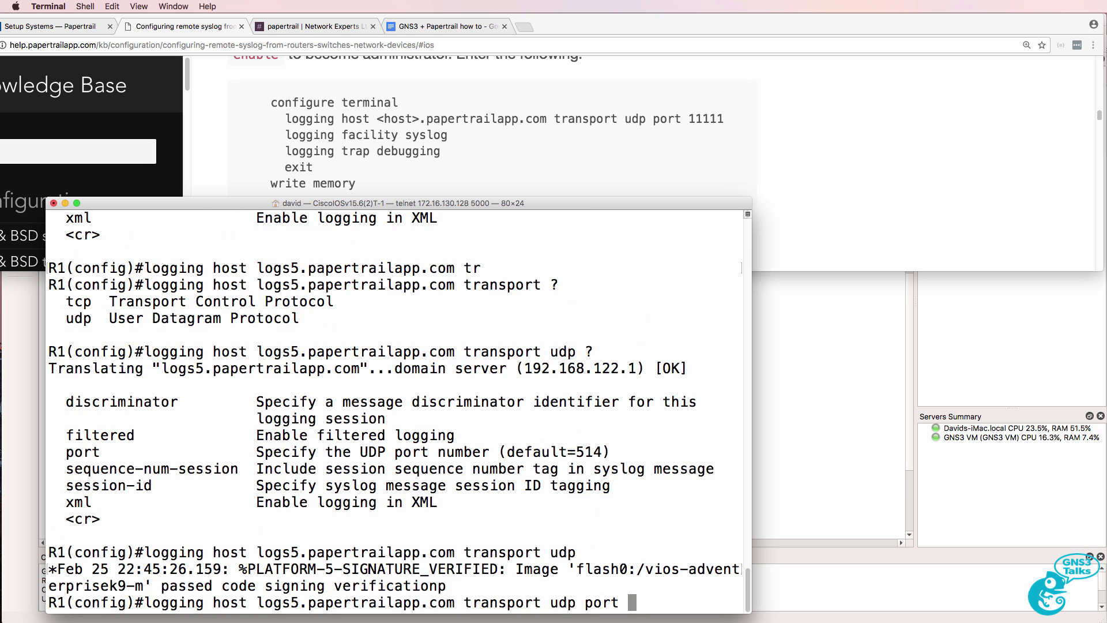
{"action": "type", "text": "?"}
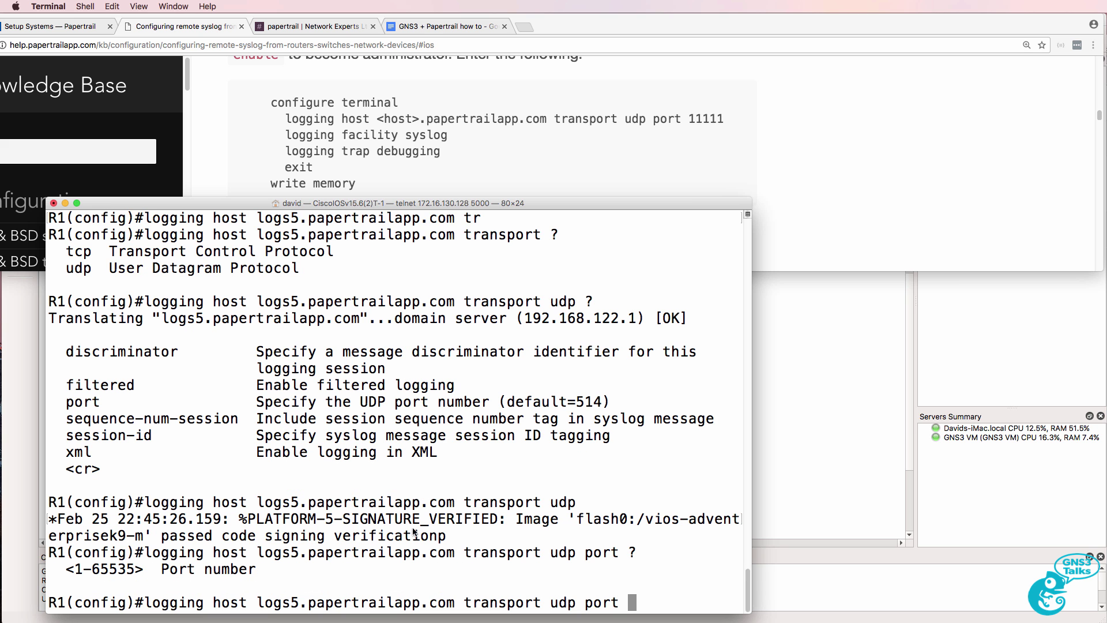
Step: Copy port 27084 from Papertrail, paste it into the logging command and run it
{"action": "left_click", "coordinate": [78, 27]}
{"action": "left_click_drag", "start_coordinate": [687, 184], "coordinate": [645, 182]}
{"action": "right_click", "coordinate": [646, 182]}
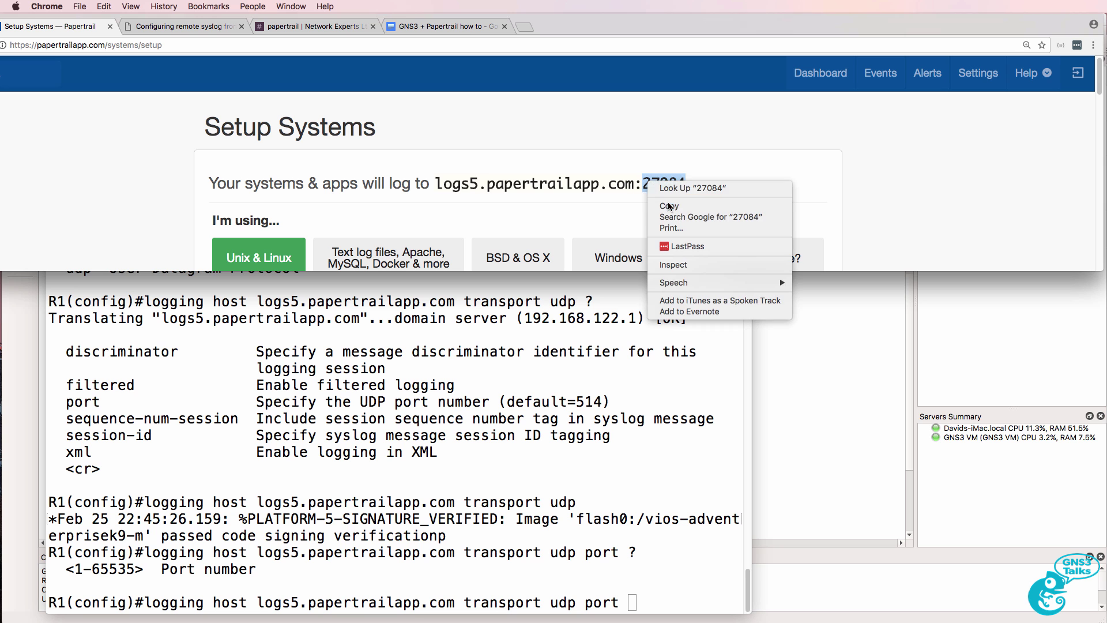
{"action": "left_click", "coordinate": [608, 468]}
{"action": "right_click", "coordinate": [612, 461]}
{"action": "left_click", "coordinate": [616, 483]}
{"action": "key", "text": "Return"}
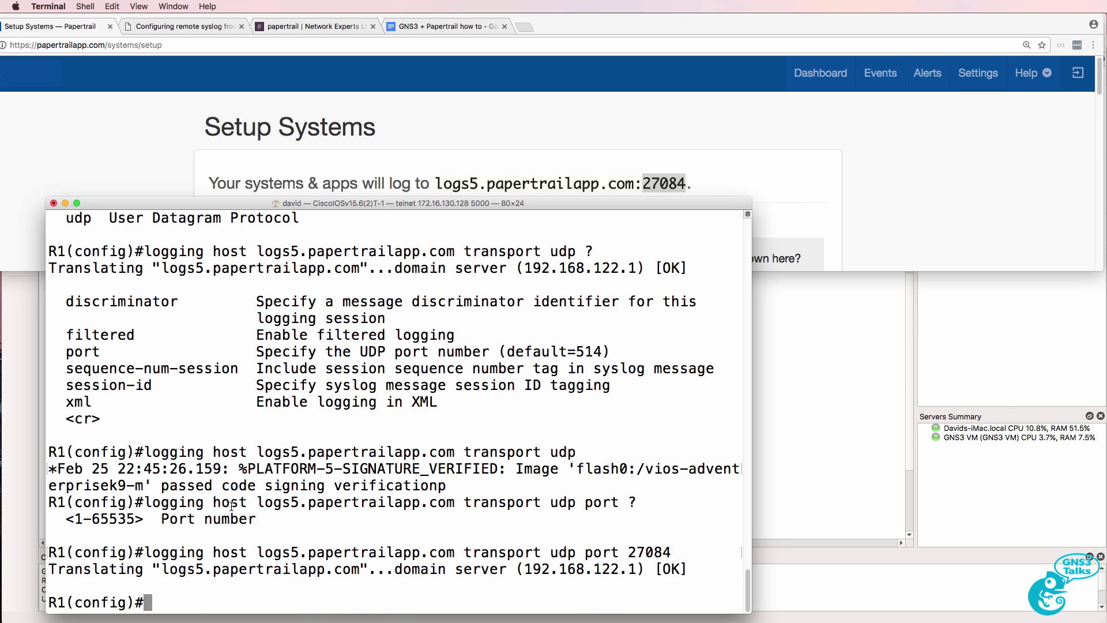
Step: Review the console for the DHCP address assignment and successful hostname resolution
{"action": "scroll", "coordinate": [253, 358], "scroll_direction": "up", "scroll_amount": 5}
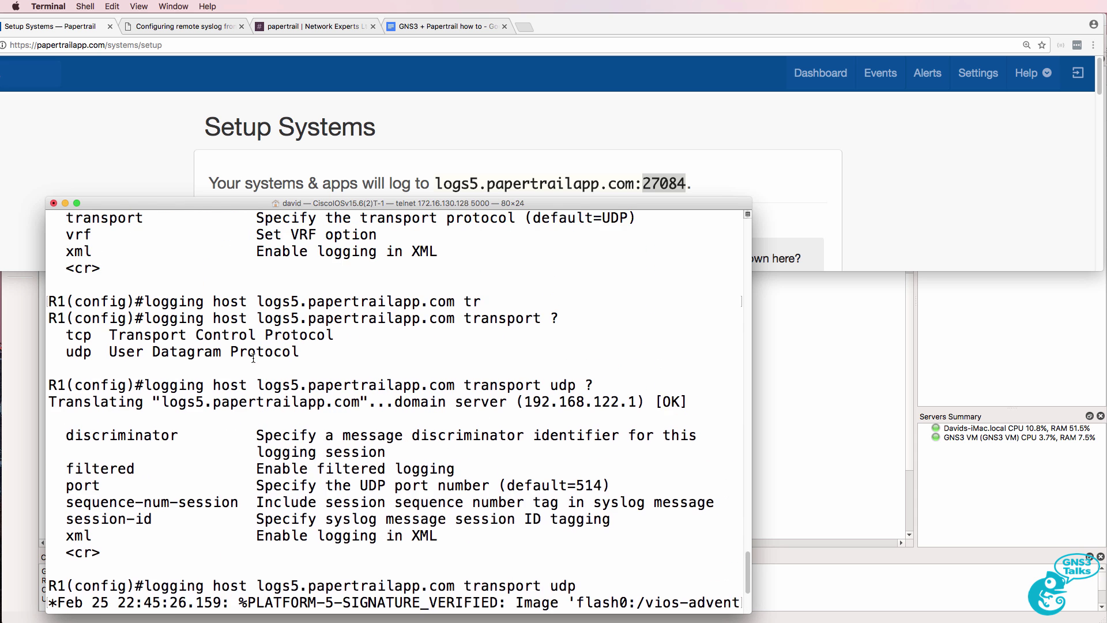
{"action": "scroll", "coordinate": [253, 358], "scroll_direction": "up", "scroll_amount": 7}
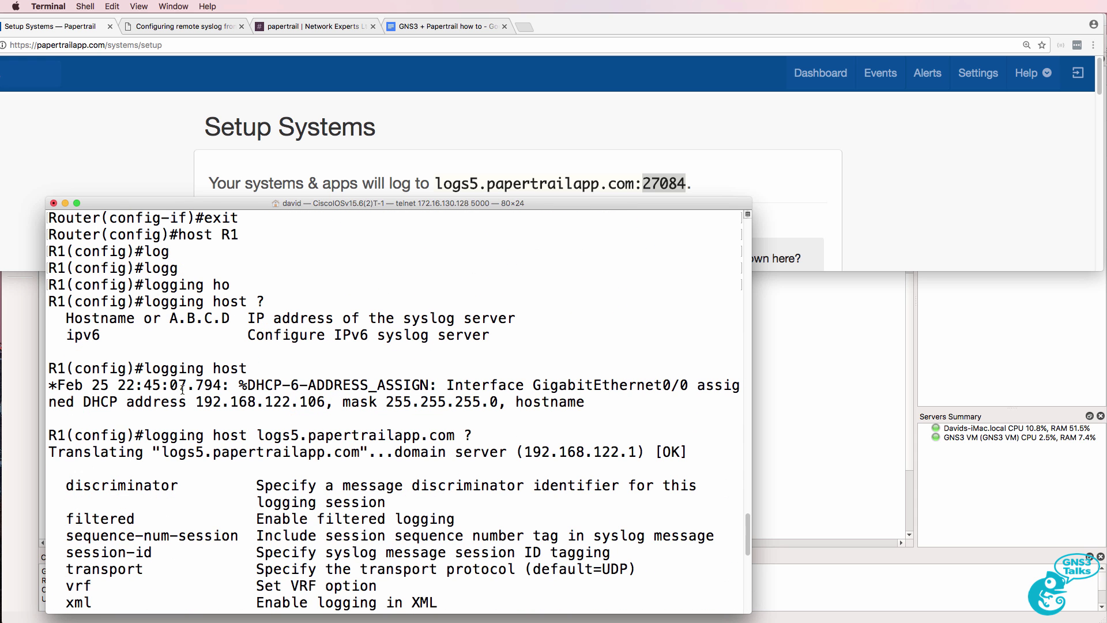
{"action": "triple_click", "coordinate": [51, 385]}
{"action": "scroll", "coordinate": [157, 538], "scroll_direction": "down", "scroll_amount": 12}
{"action": "left_click_drag", "start_coordinate": [166, 536], "coordinate": [688, 535]}
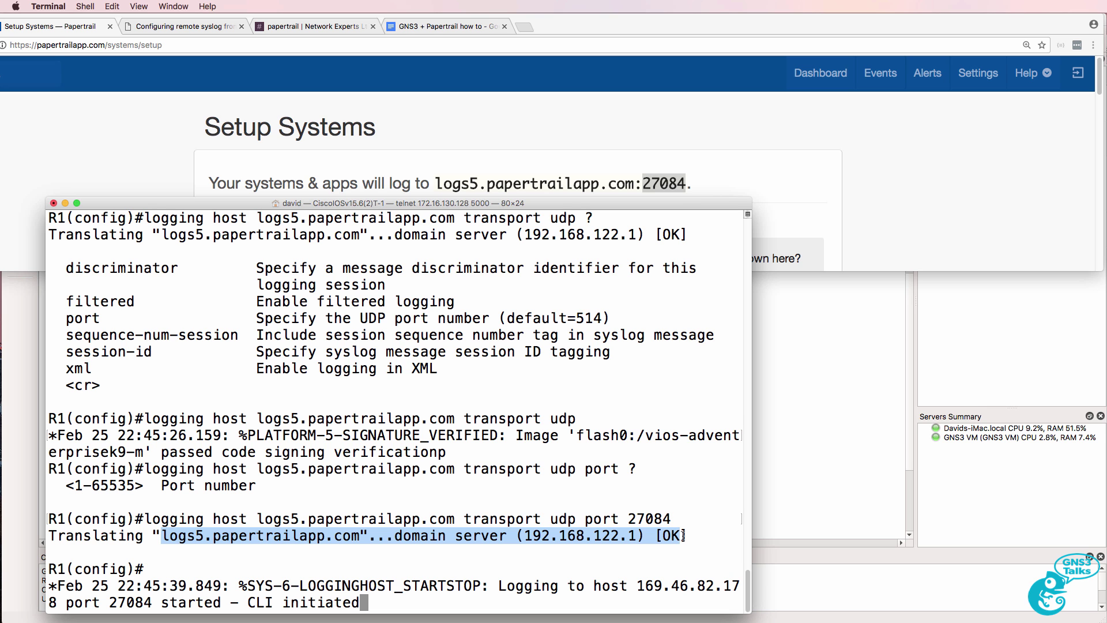
{"action": "key", "text": "Return"}
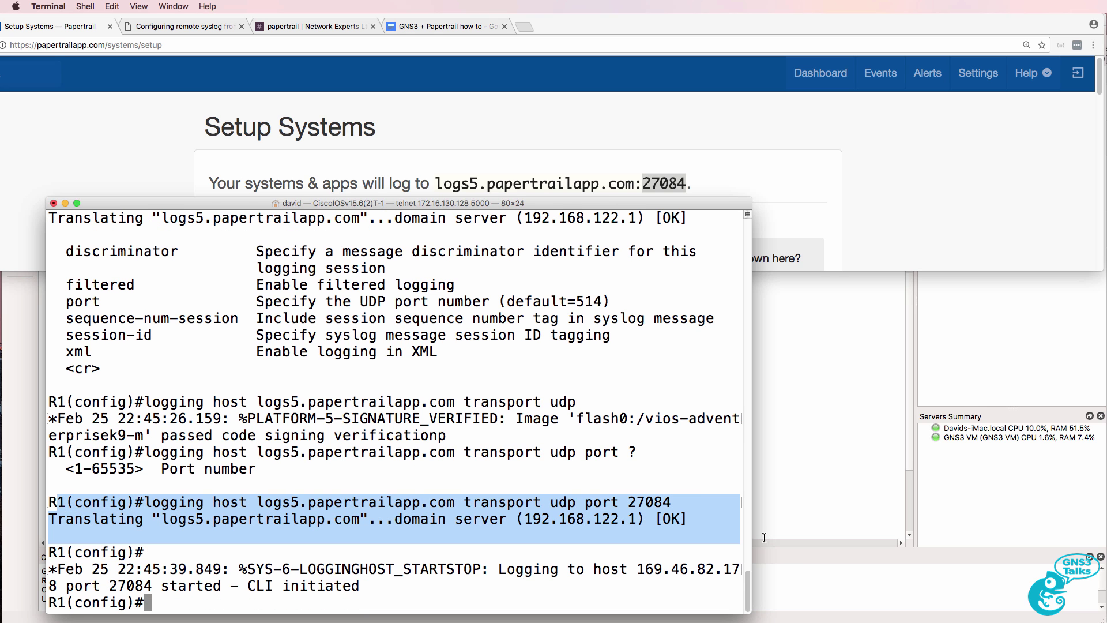
{"action": "type", "text": "do ping ww"}
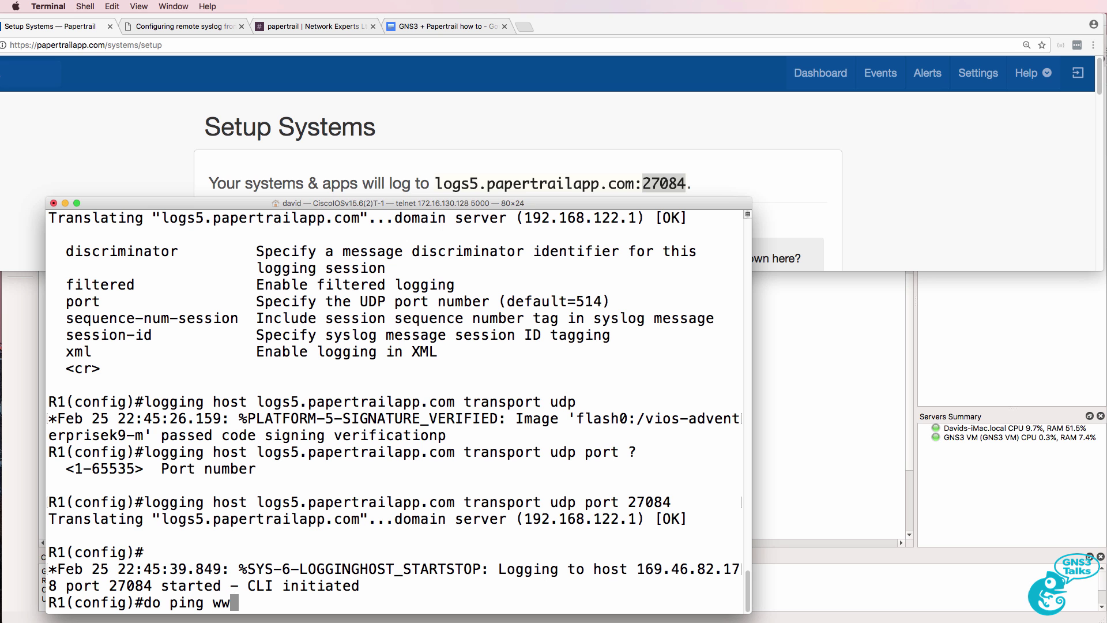
{"action": "type", "text": "w.google.com"}
{"action": "key", "text": "Return"}
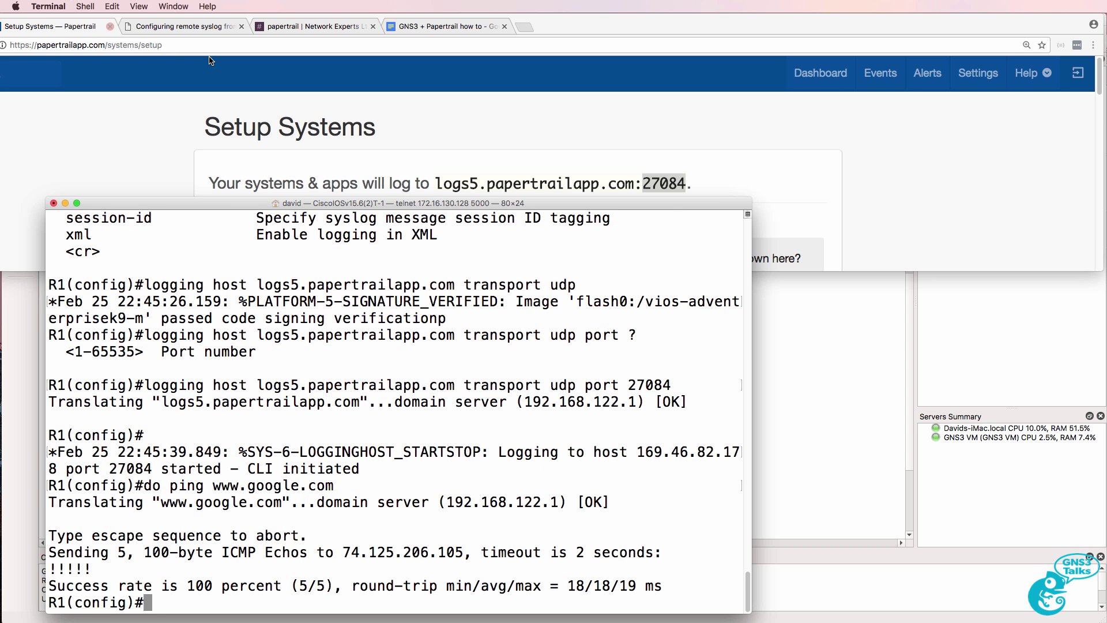
Step: Set the logging facility to syslog, correcting the mistyped facility name
{"action": "left_click", "coordinate": [178, 28], "text": "super"}
{"action": "type", "text": "logg"}
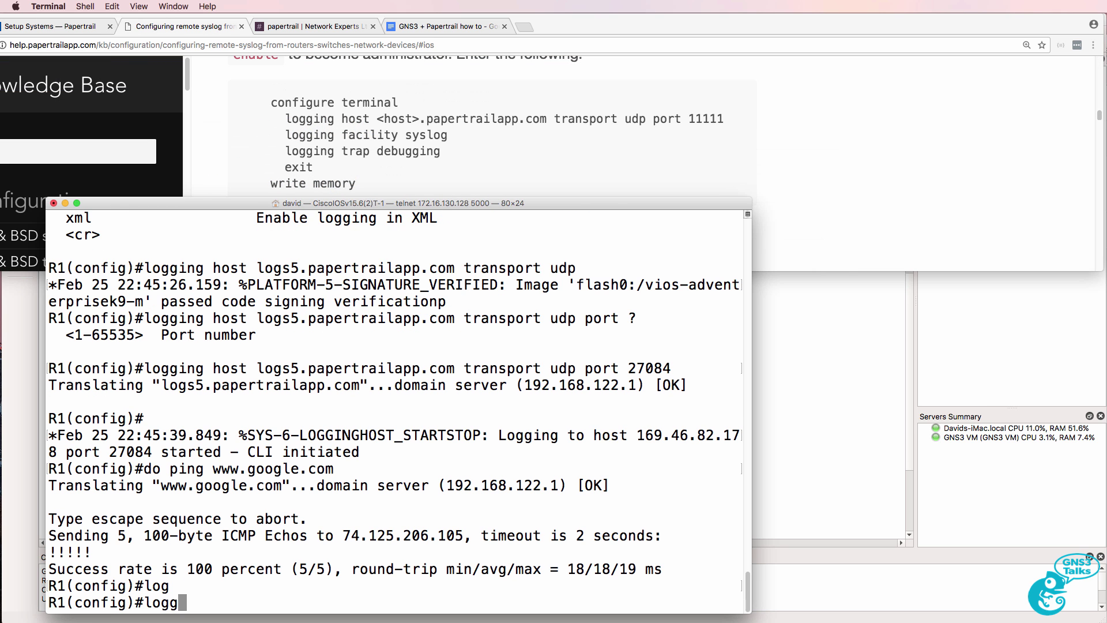
{"action": "key", "text": "Tab"}
{"action": "type", "text": "fac"}
{"action": "key", "text": "Tab"}
{"action": "type", "text": "sy"}
{"action": "key", "text": "Tab"}
{"action": "type", "text": "s"}
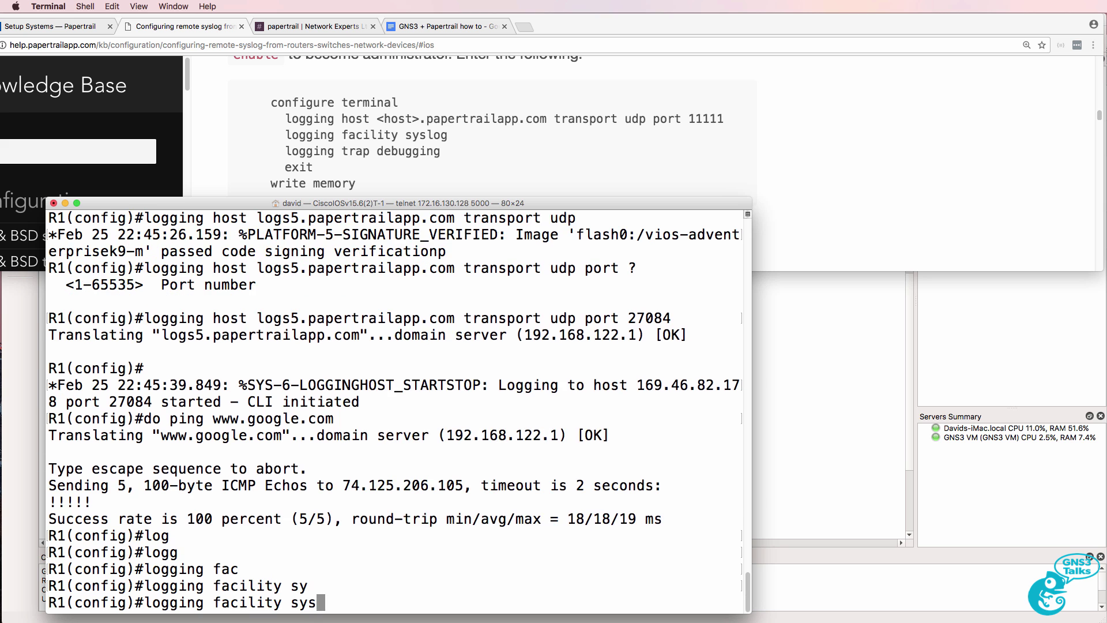
{"action": "key", "text": "Return"}
{"action": "key", "text": "Up"}
{"action": "type", "text": "log"}
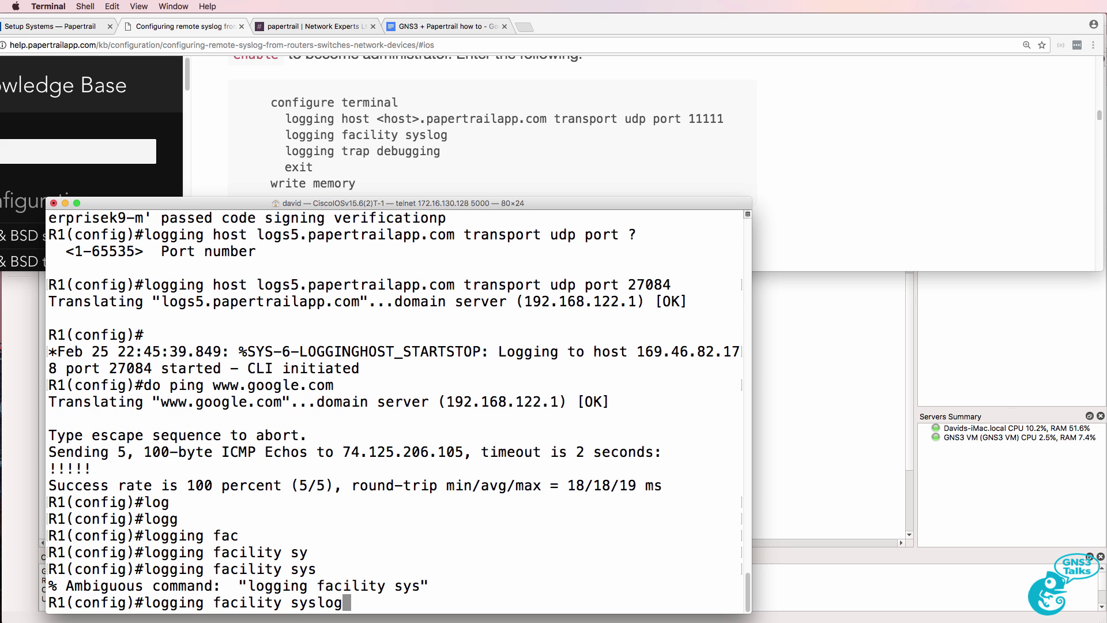
{"action": "key", "text": "Return"}
Step: Set the logging trap level to debugging
{"action": "type", "text": "logg"}
{"action": "key", "text": "Tab"}
{"action": "type", "text": "tr"}
{"action": "key", "text": "Tab"}
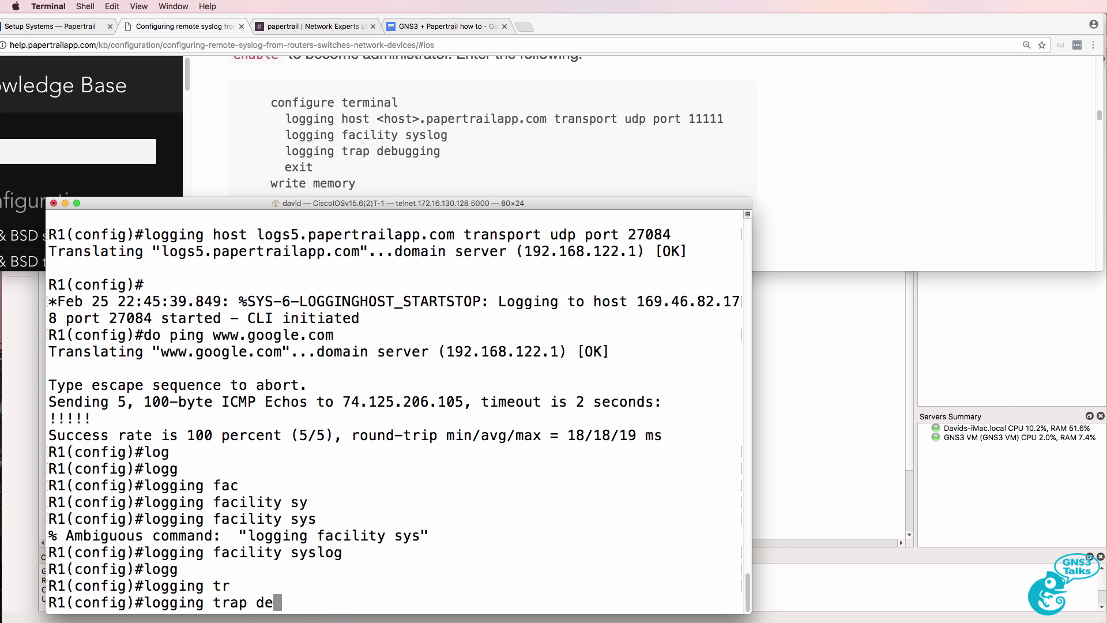
{"action": "type", "text": "de"}
{"action": "key", "text": "Tab"}
{"action": "key", "text": "Return"}
Step: Leave configuration mode and save the running configuration with wr
{"action": "type", "text": "end"}
{"action": "key", "text": "Return"}
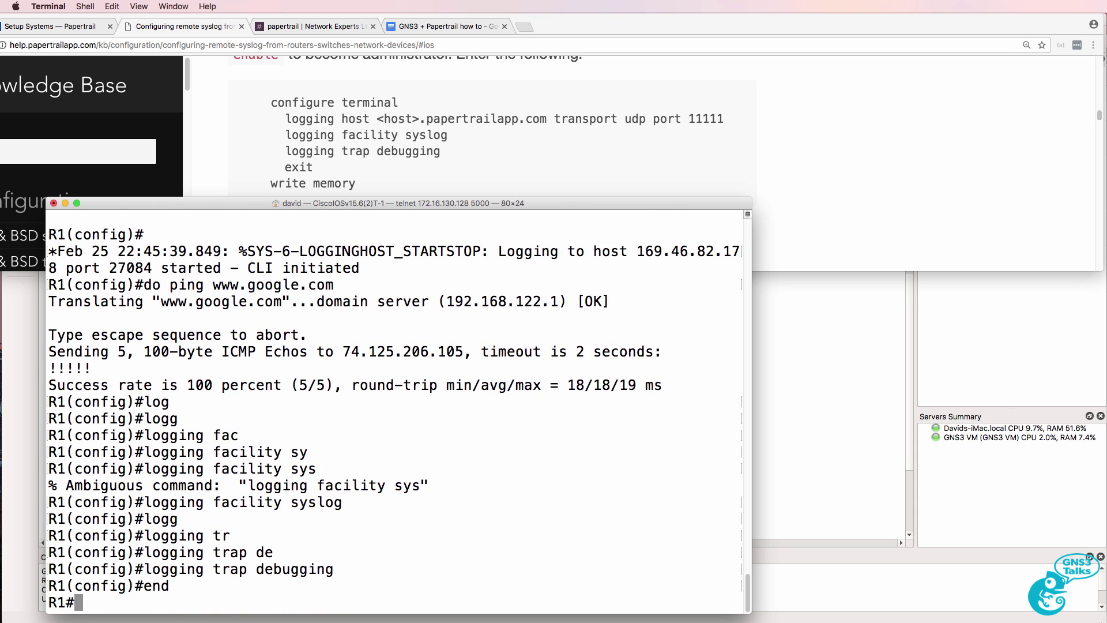
{"action": "type", "text": "wr"}
{"action": "key", "text": "Return"}
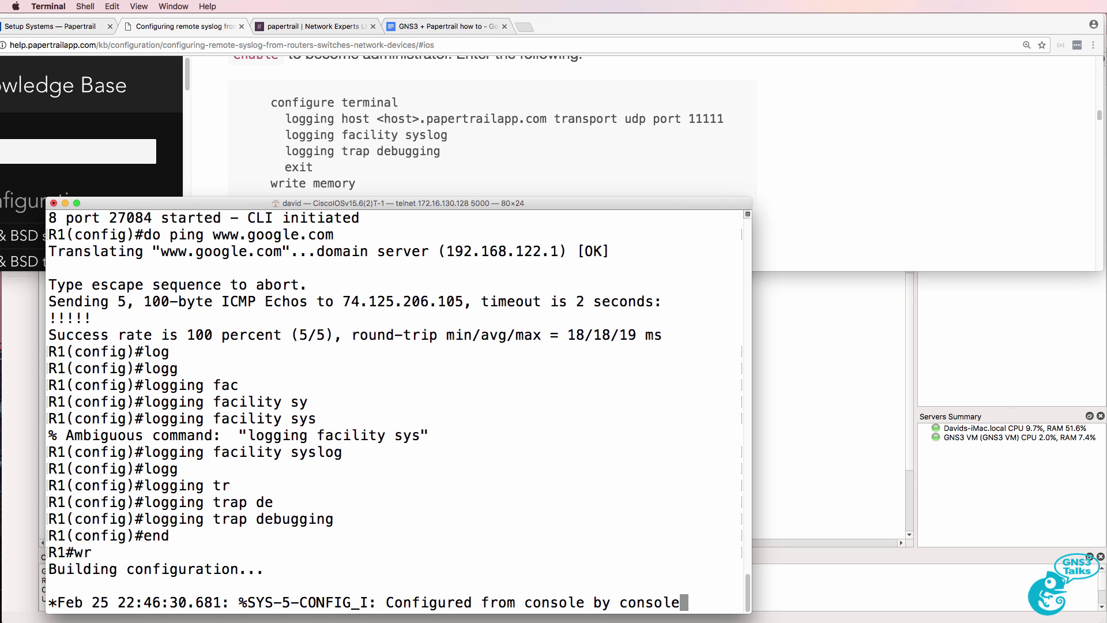
Step: Maximize Chrome and open system 109.151.84.136's events from the Papertrail dashboard
{"action": "left_click", "coordinate": [189, 133]}
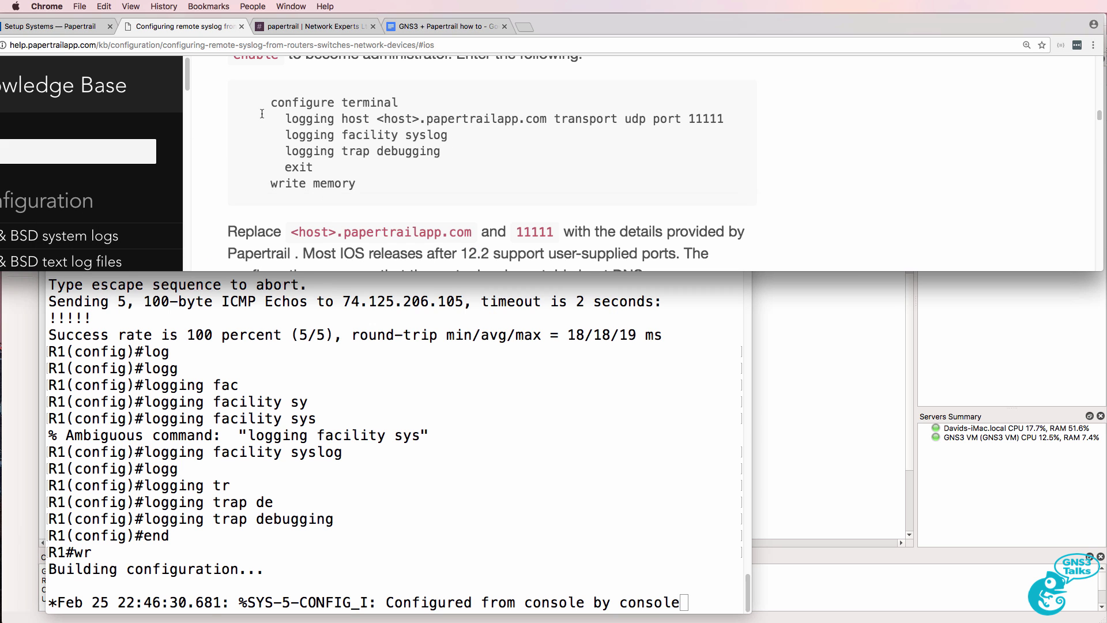
{"action": "left_click_drag", "start_coordinate": [264, 118], "coordinate": [469, 159]}
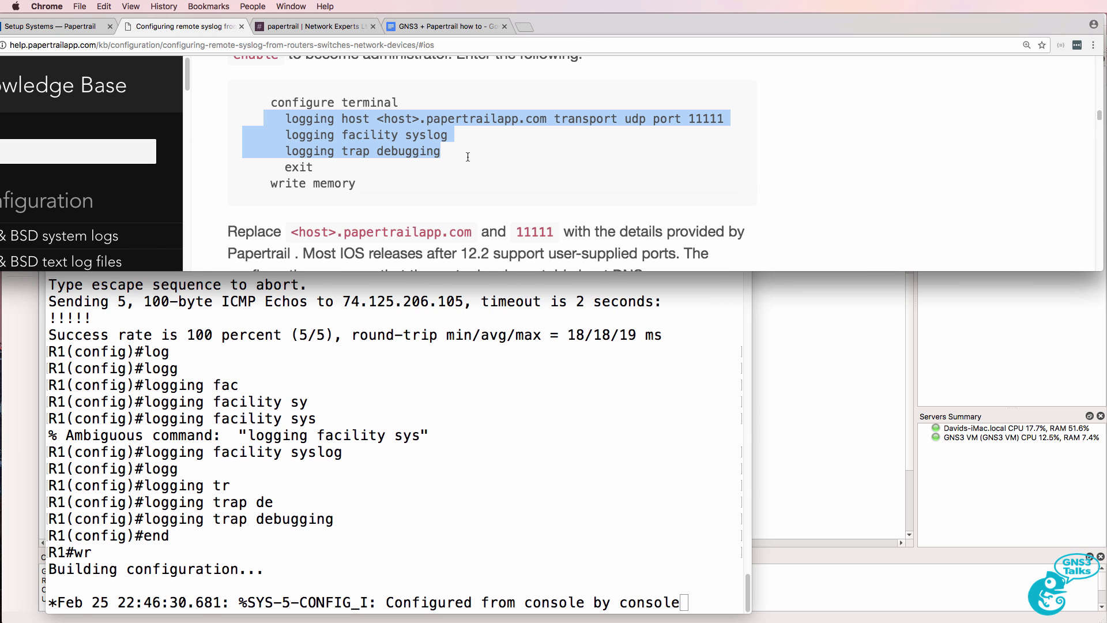
{"action": "double_click", "coordinate": [591, 23]}
{"action": "left_click", "coordinate": [89, 26]}
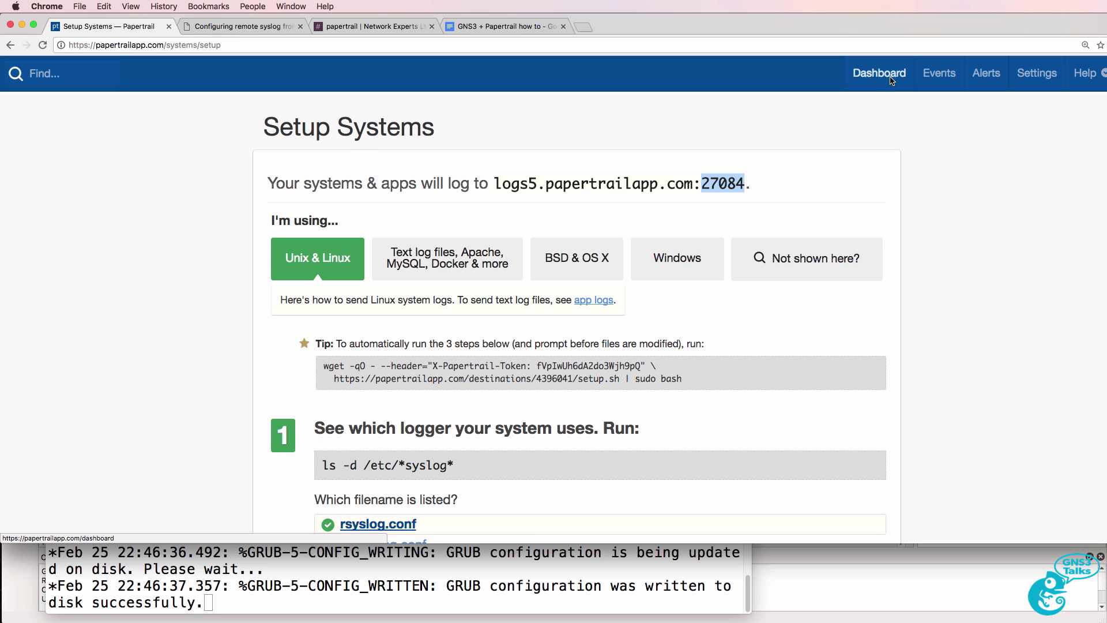
{"action": "left_click", "coordinate": [885, 79]}
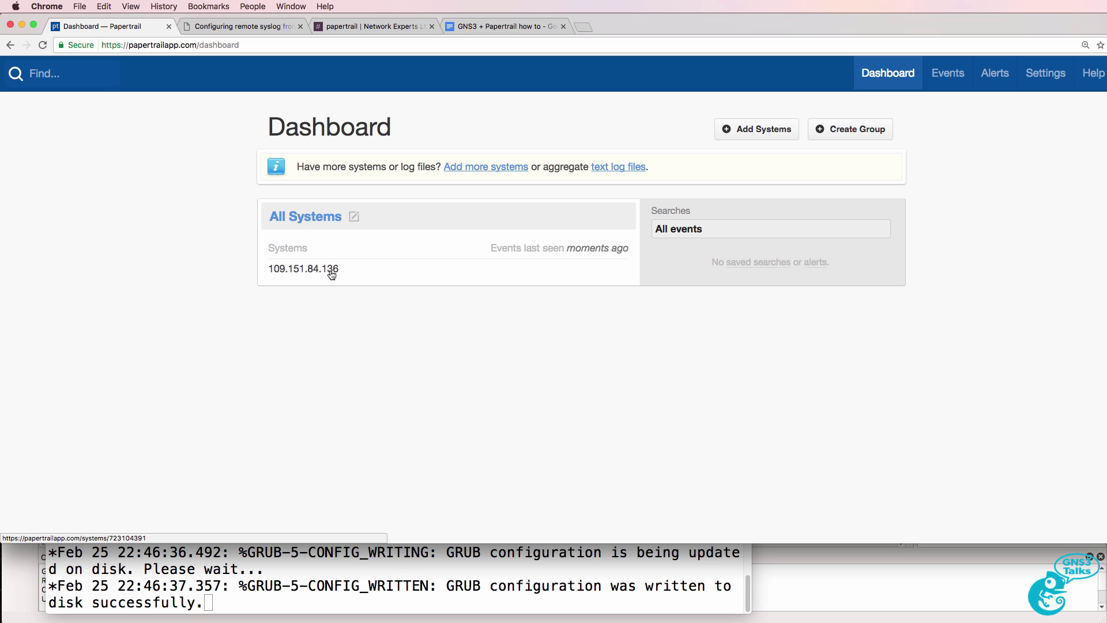
{"action": "left_click", "coordinate": [331, 271]}
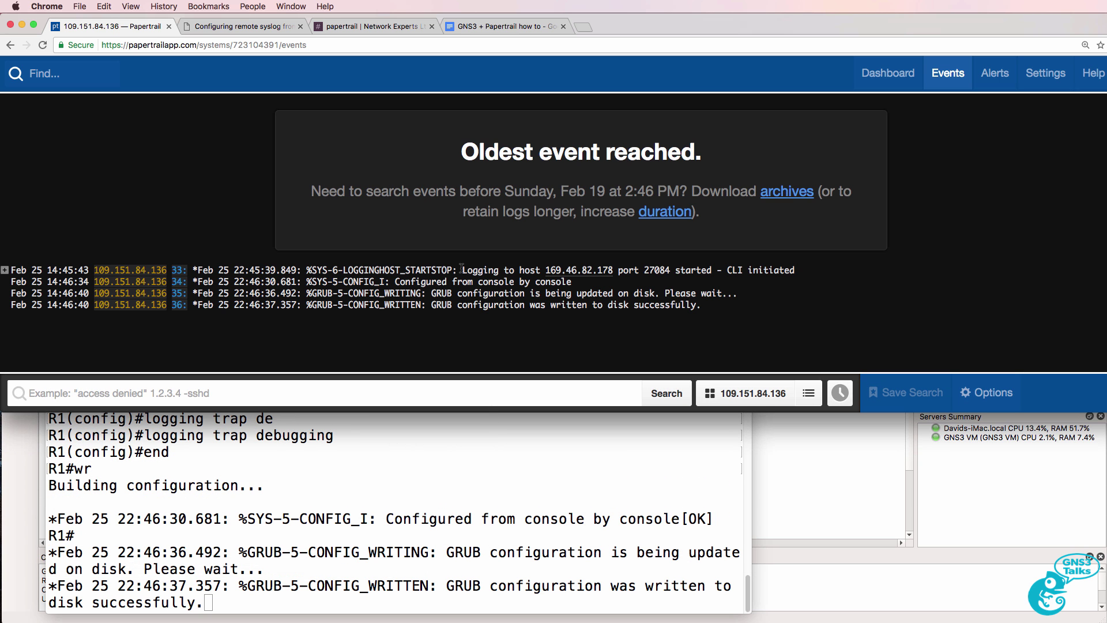
Step: Match the first two Papertrail events to the LOGGINGHOST_STARTSTOP message in the router console
{"action": "left_click_drag", "start_coordinate": [462, 270], "coordinate": [703, 283]}
{"action": "left_click", "coordinate": [475, 480]}
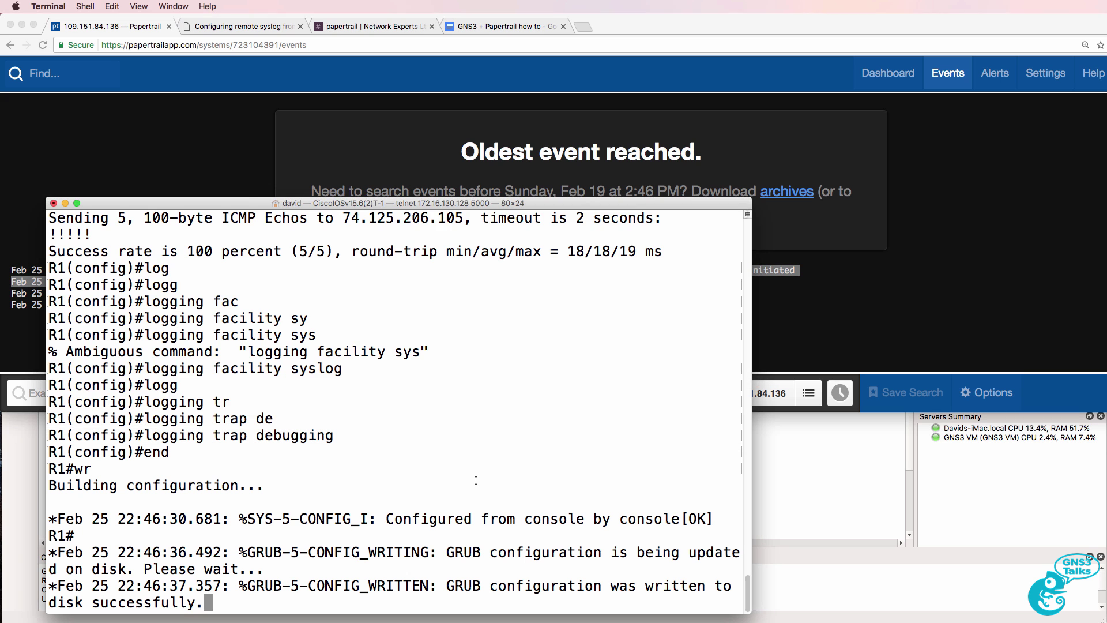
{"action": "scroll", "coordinate": [475, 479], "scroll_direction": "up", "scroll_amount": 5}
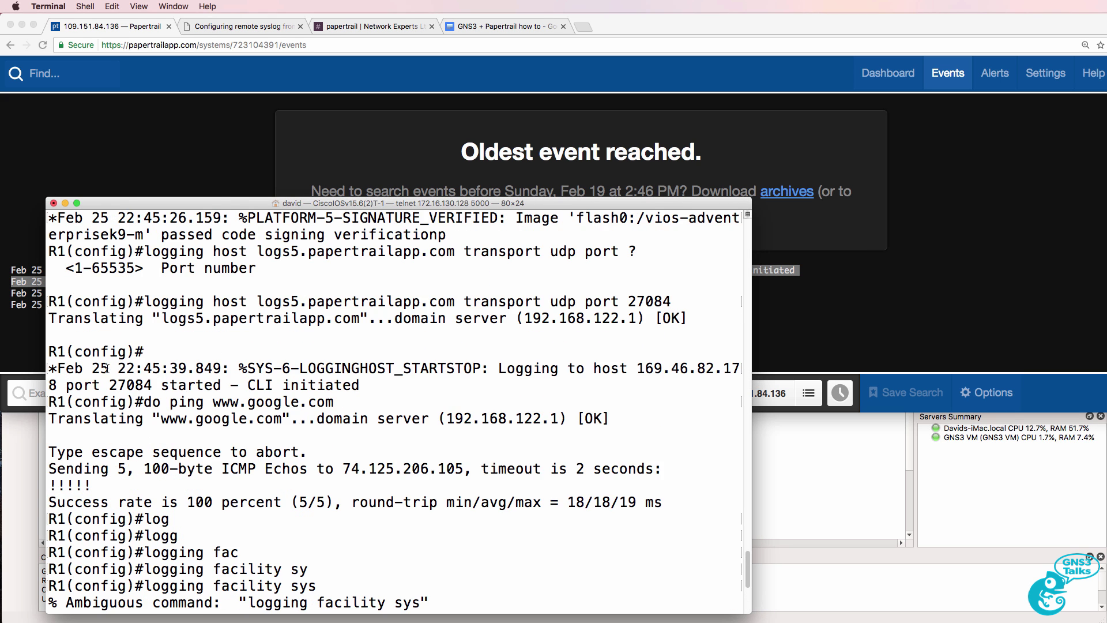
{"action": "left_click_drag", "start_coordinate": [79, 368], "coordinate": [359, 385]}
{"action": "left_click_drag", "start_coordinate": [472, 203], "coordinate": [534, 304]}
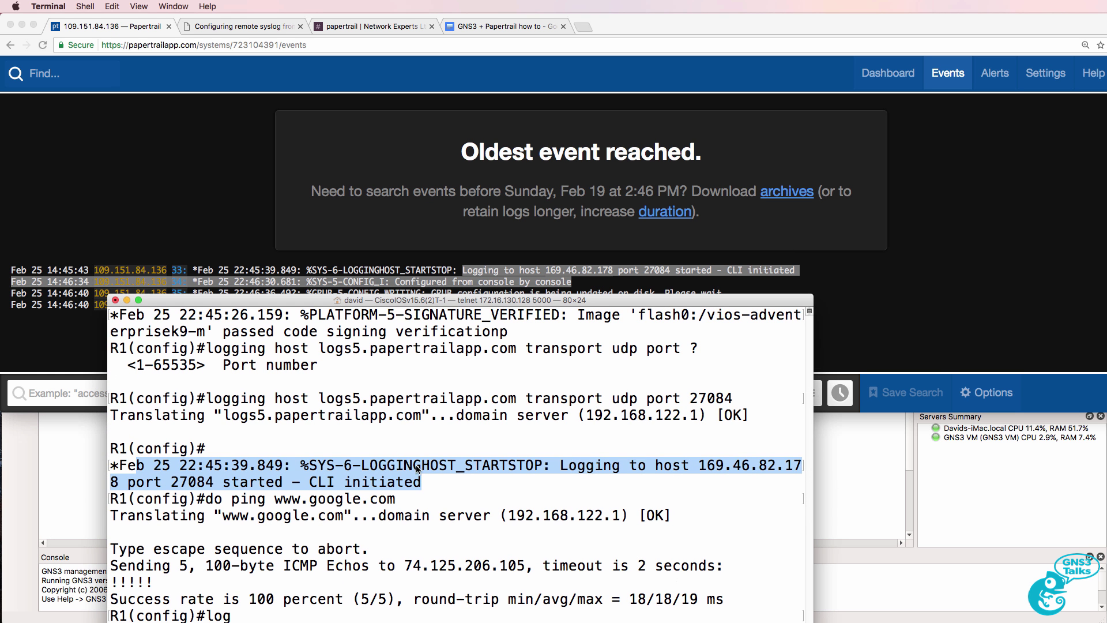
Step: Zoom the Papertrail events page in two steps, then back out by one
{"action": "left_click", "coordinate": [613, 262]}
{"action": "key", "text": "super+equal"}
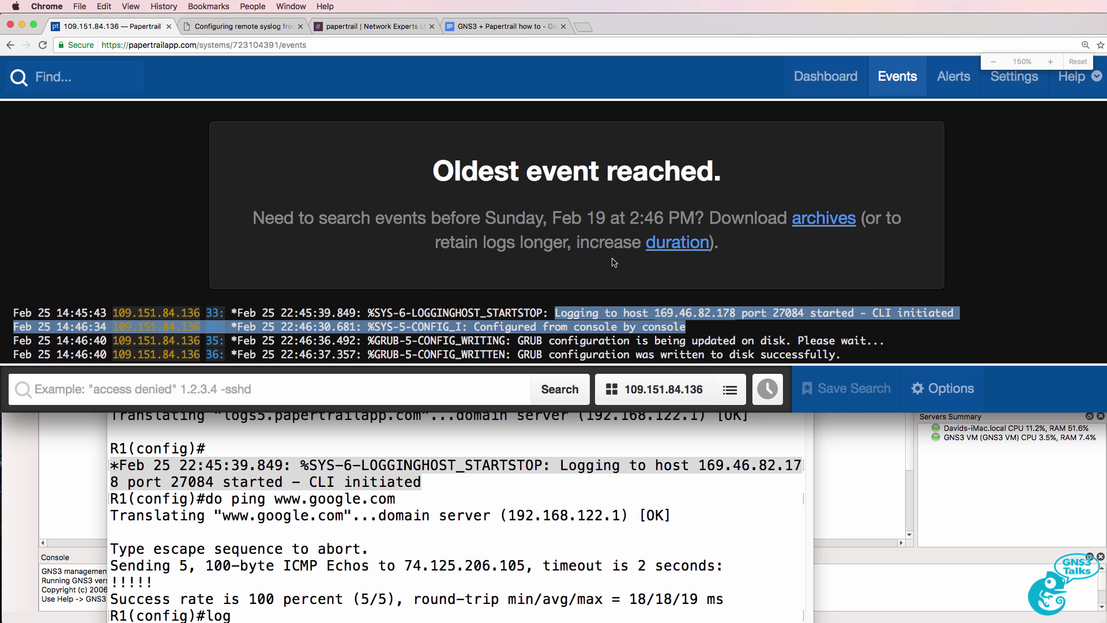
{"action": "key", "text": "super+equal"}
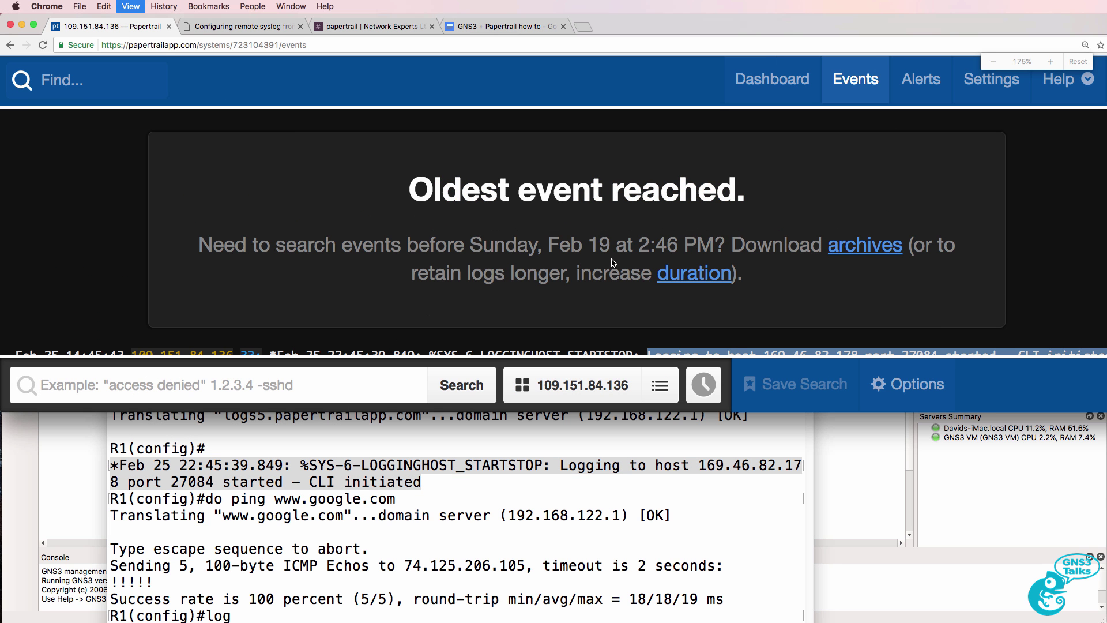
{"action": "key", "text": "super+minus"}
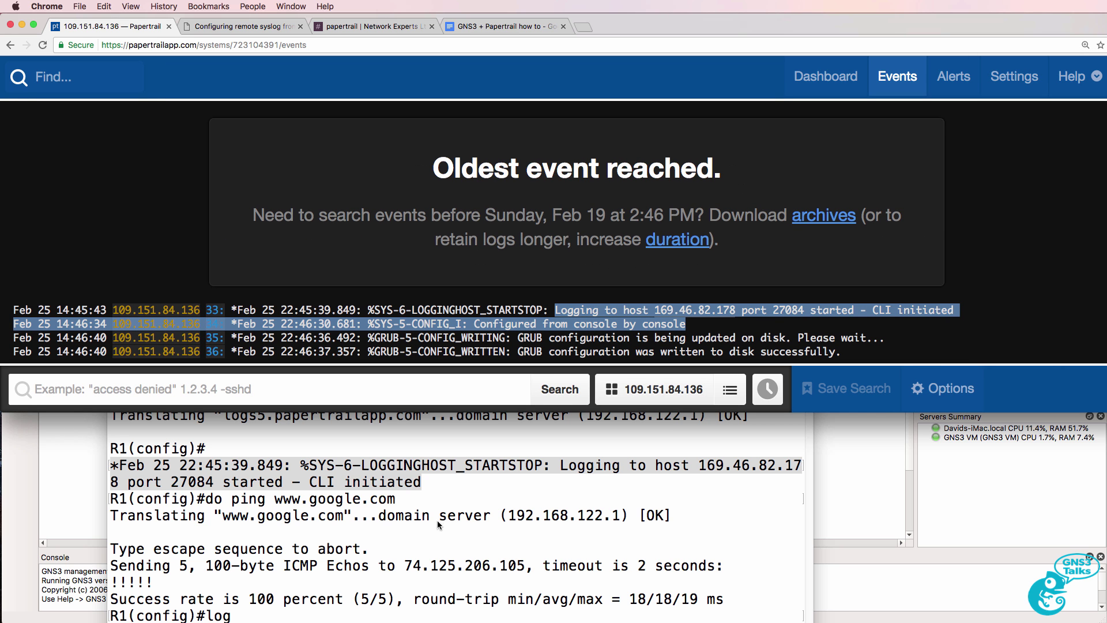
Step: Match Papertrail's GRUB events 35 and 36 to the GRUB messages in the console
{"action": "left_click", "coordinate": [423, 494]}
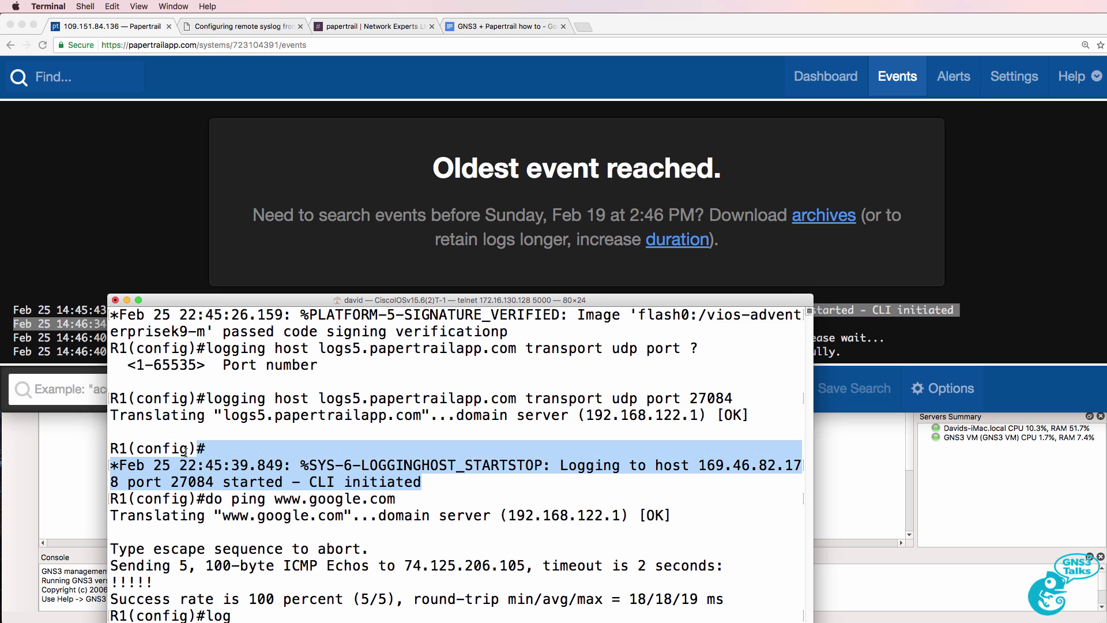
{"action": "left_click", "coordinate": [1060, 202]}
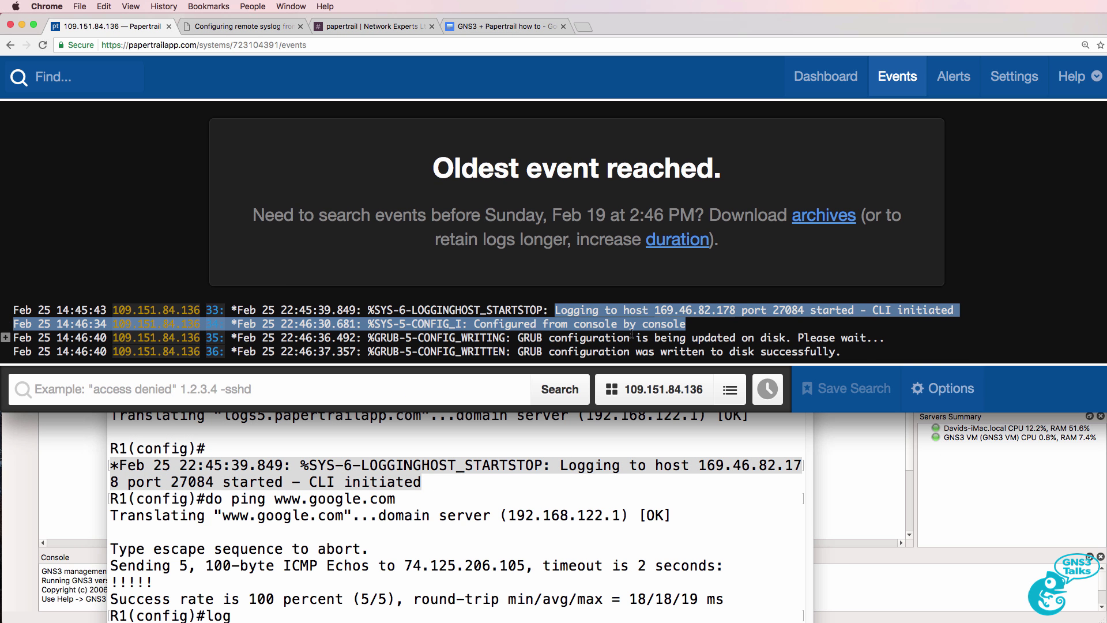
{"action": "left_click_drag", "start_coordinate": [363, 337], "coordinate": [430, 478]}
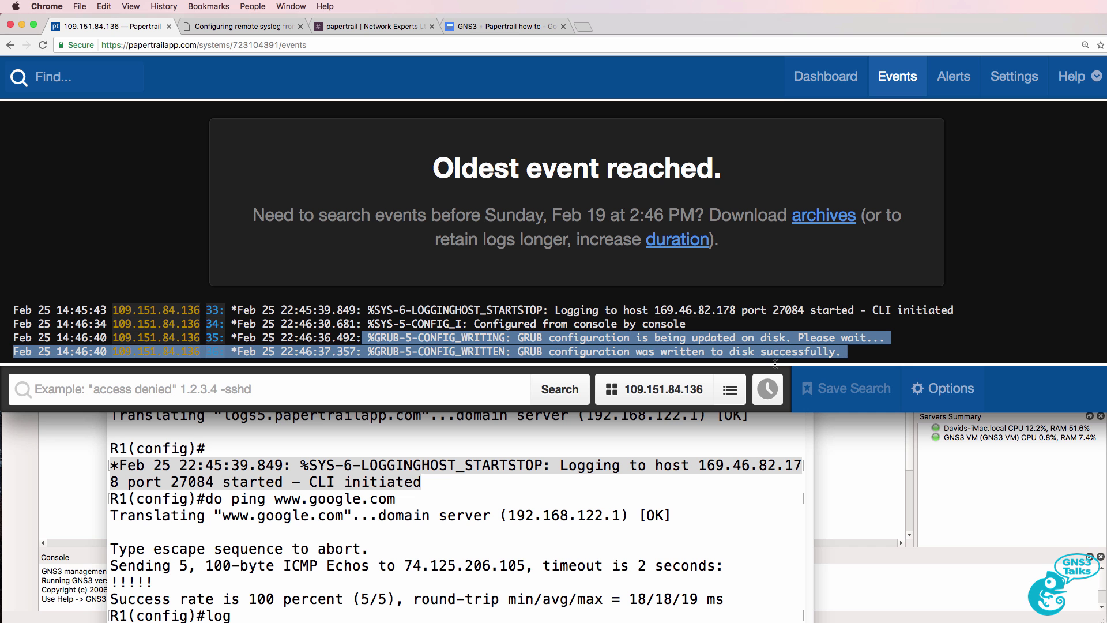
{"action": "left_click", "coordinate": [453, 476]}
{"action": "left_click_drag", "start_coordinate": [462, 300], "coordinate": [480, 200]}
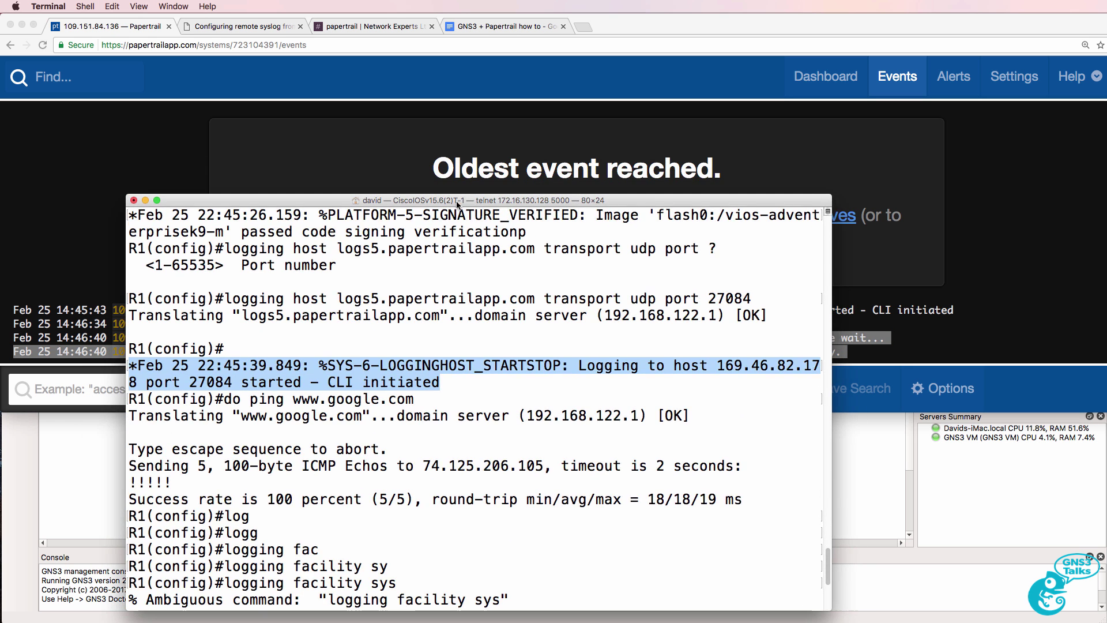
{"action": "scroll", "coordinate": [450, 231], "scroll_direction": "down", "scroll_amount": 5}
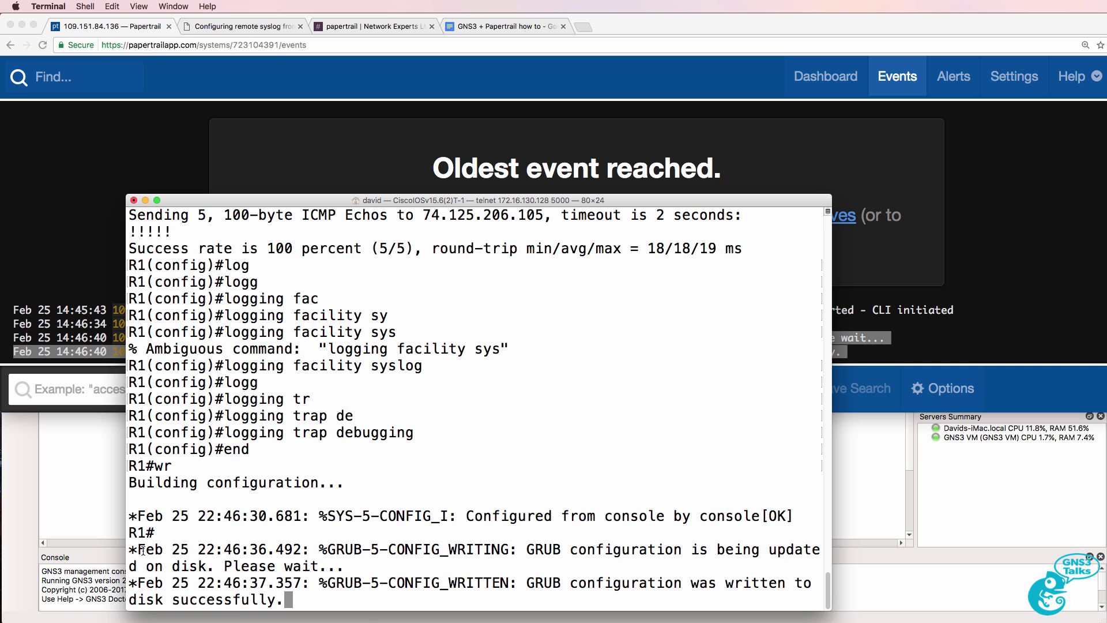
{"action": "left_click_drag", "start_coordinate": [138, 549], "coordinate": [366, 620]}
Step: Get a fresh router prompt and shrink the console so the event log stays visible
{"action": "left_click", "coordinate": [316, 110]}
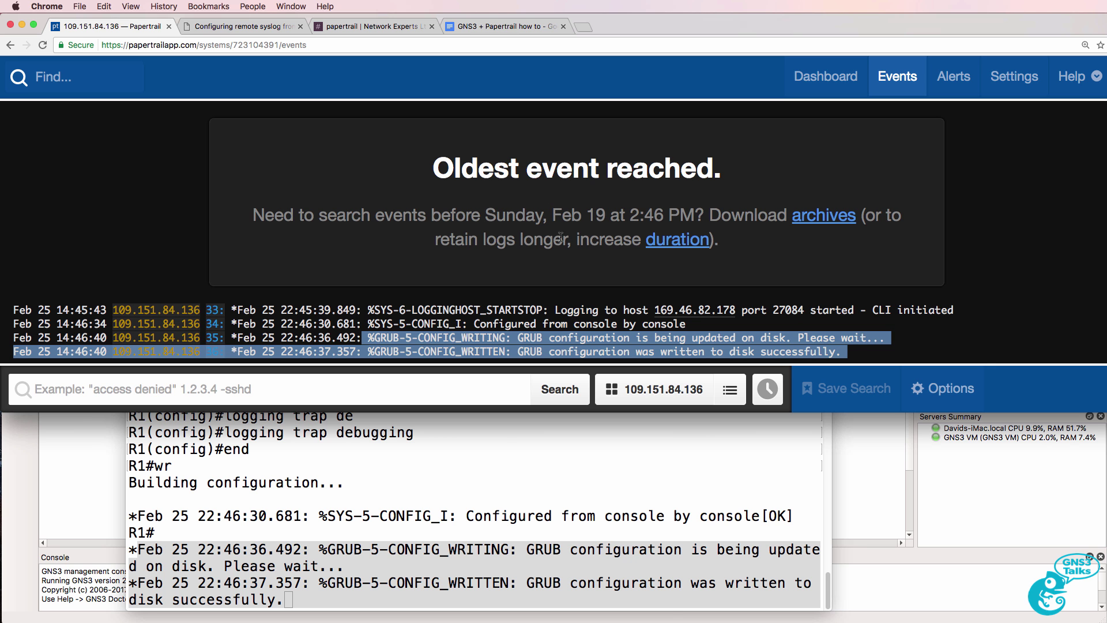
{"action": "left_click", "coordinate": [637, 513]}
{"action": "key", "text": "Return"}
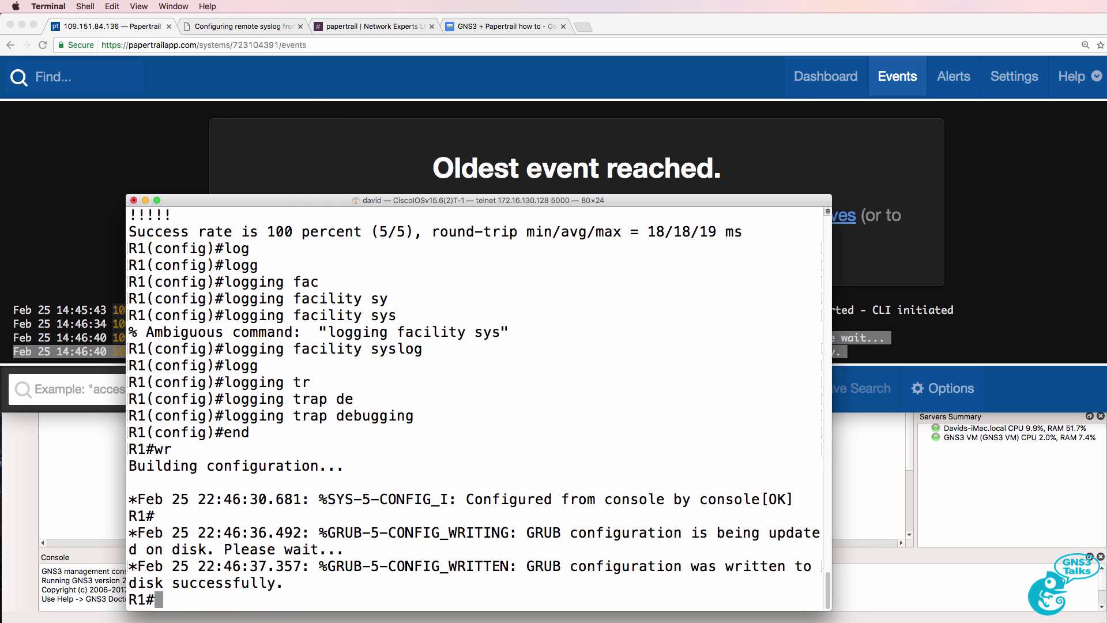
{"action": "left_click_drag", "start_coordinate": [479, 194], "coordinate": [478, 361]}
Step: Enter and exit configuration mode on R1, then find the resulting CONFIG_I event 37 in Papertrail
{"action": "key", "text": "Return"}
{"action": "type", "text": "conf t"}
{"action": "key", "text": "Return"}
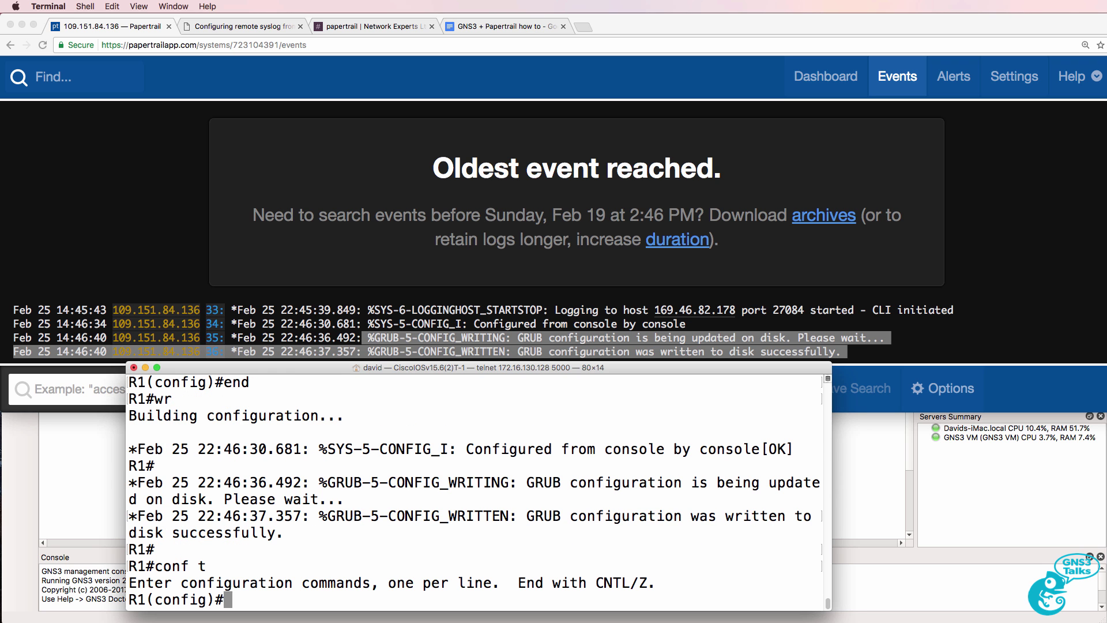
{"action": "key", "text": "ctrl+z"}
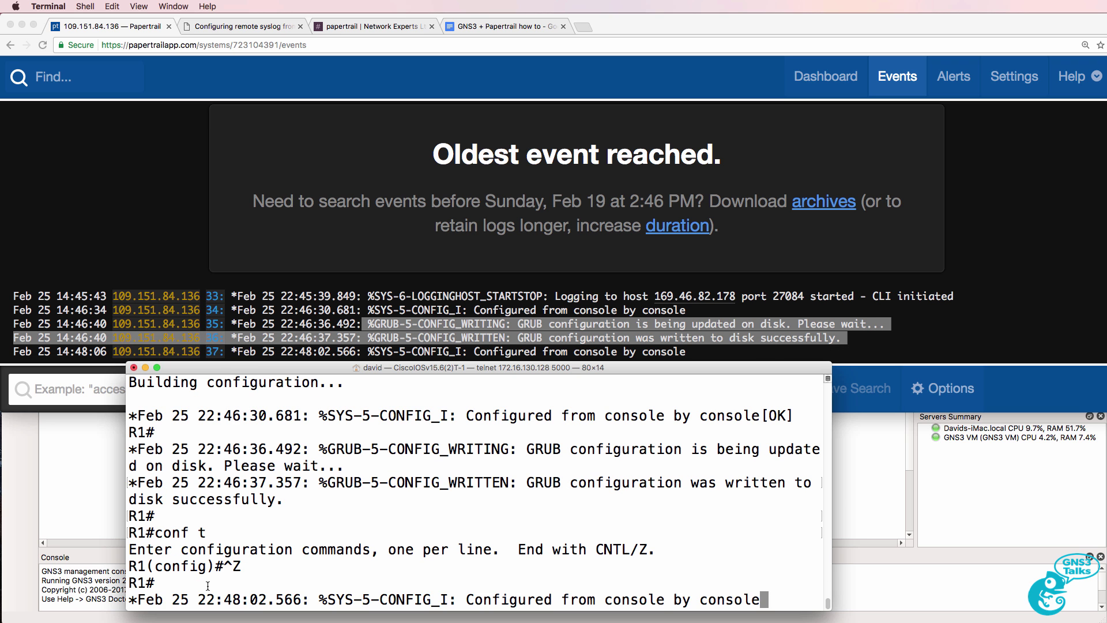
{"action": "left_click_drag", "start_coordinate": [129, 599], "coordinate": [676, 616]}
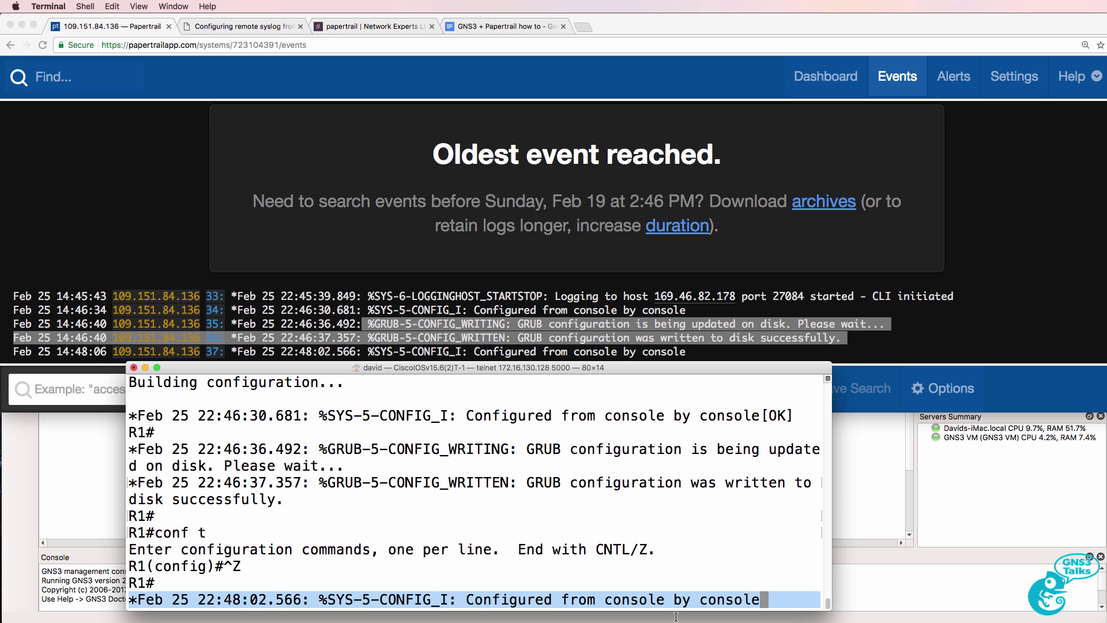
{"action": "left_click", "coordinate": [684, 355]}
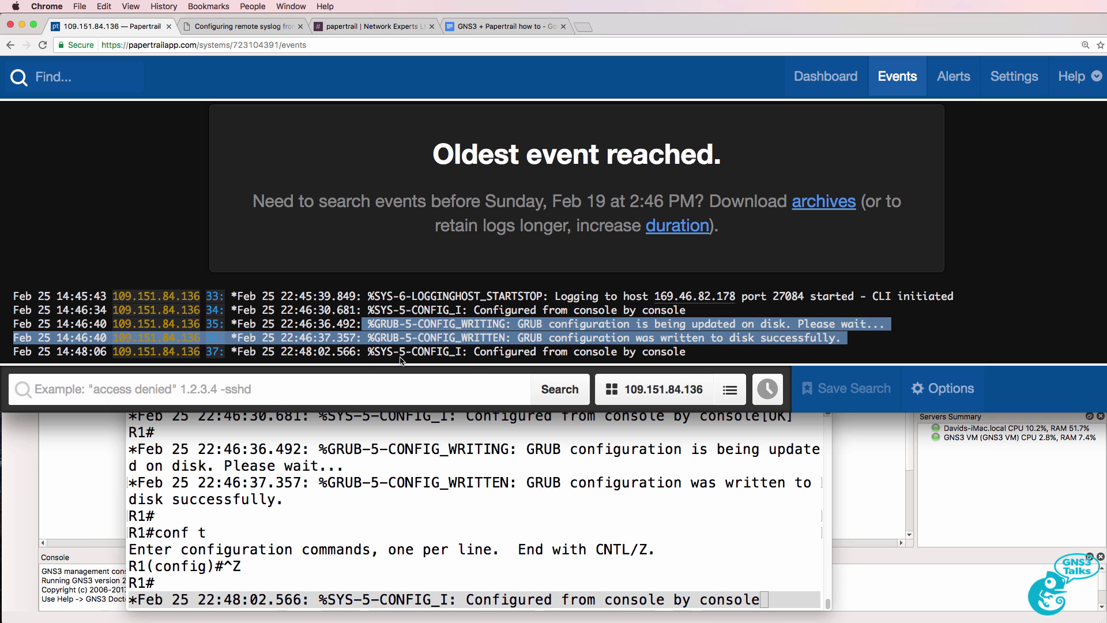
{"action": "left_click_drag", "start_coordinate": [368, 351], "coordinate": [684, 351]}
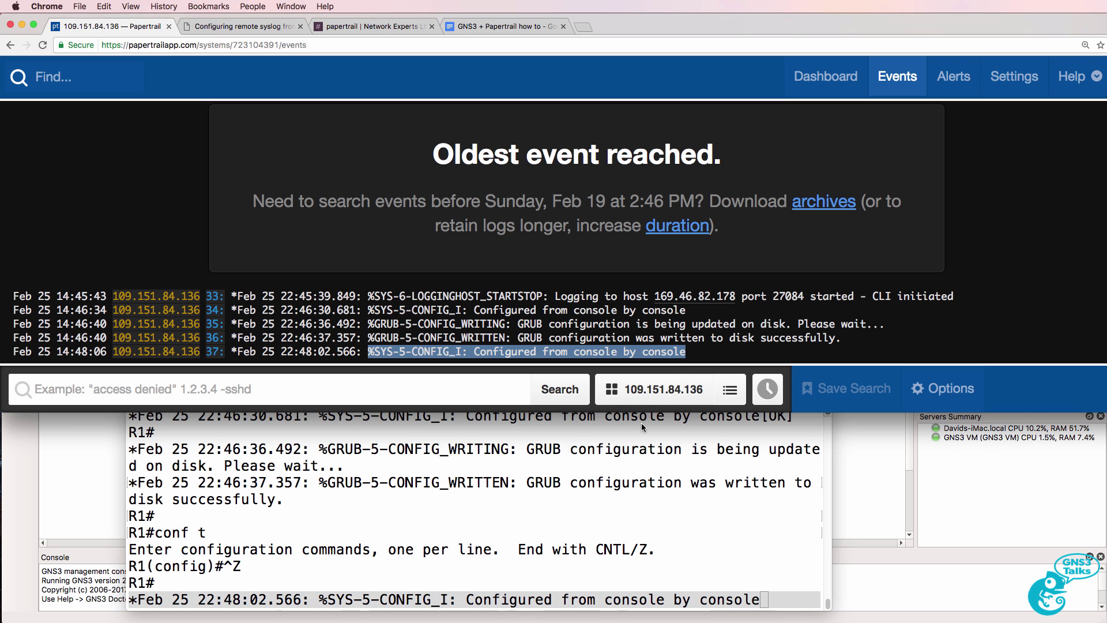
Step: Give Loopback0 the address 1.1.1.1 255.255.255.255
{"action": "left_click", "coordinate": [515, 502]}
{"action": "key", "text": "Return"}
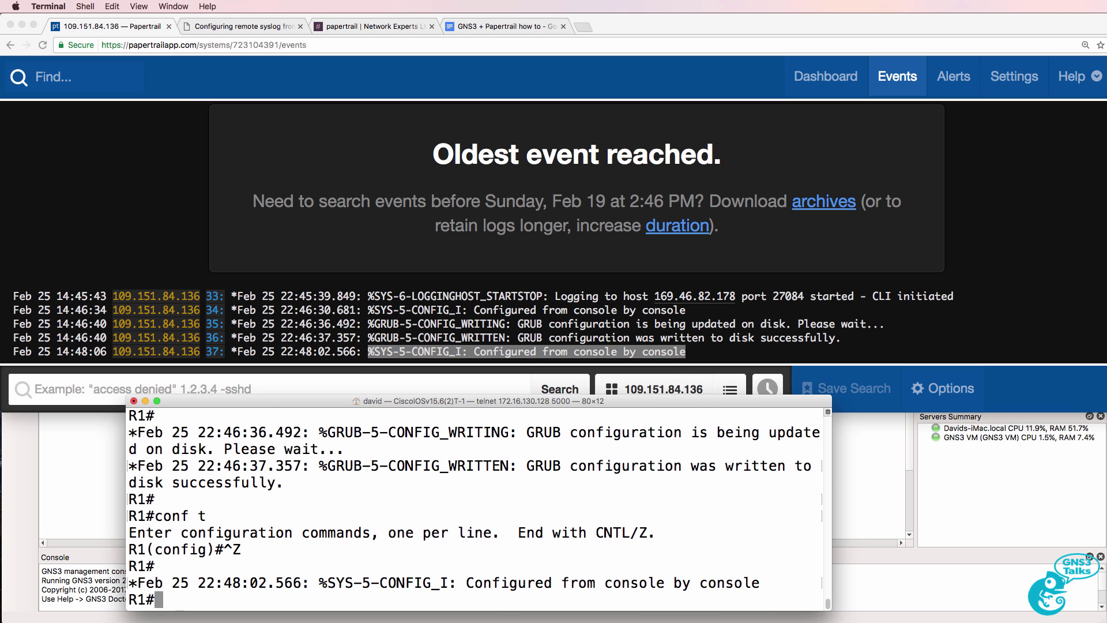
{"action": "type", "text": "conf t"}
{"action": "key", "text": "Return"}
{"action": "type", "text": "int loop 0"}
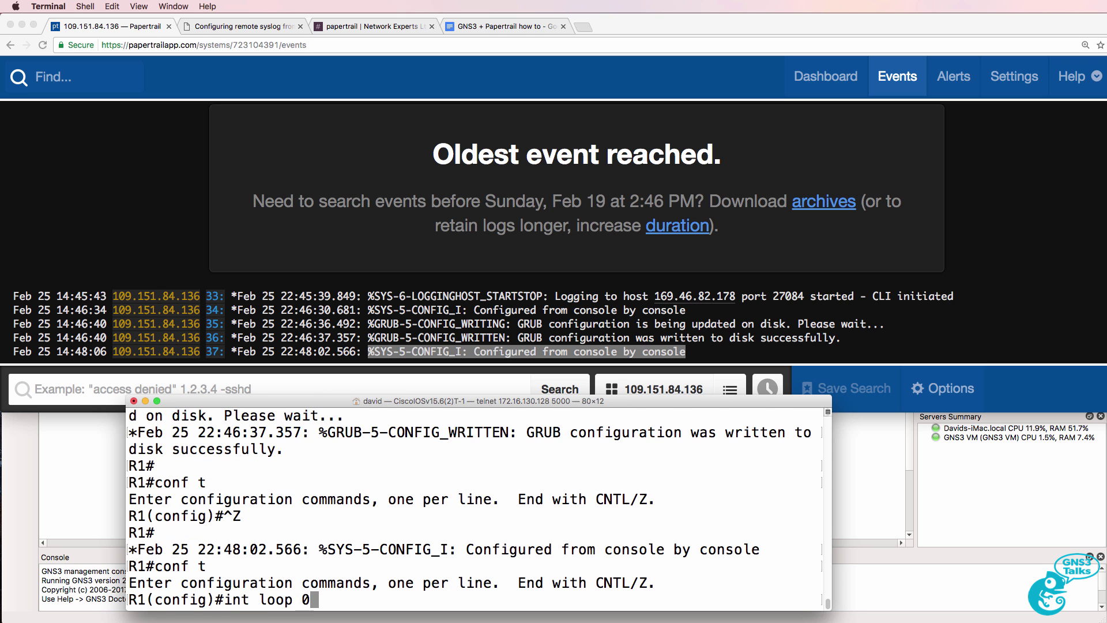
{"action": "key", "text": "Return"}
{"action": "type", "text": "ip add"}
{"action": "key", "text": "Tab"}
{"action": "type", "text": "11"}
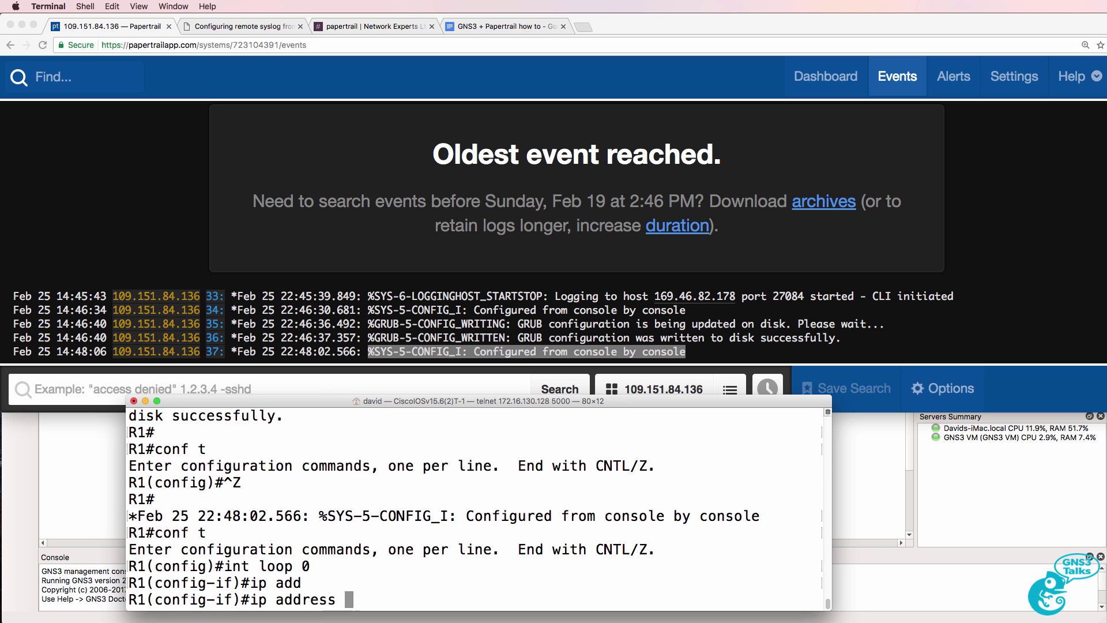
{"action": "key", "text": "BackSpace"}
{"action": "type", "text": ".1.1.1"}
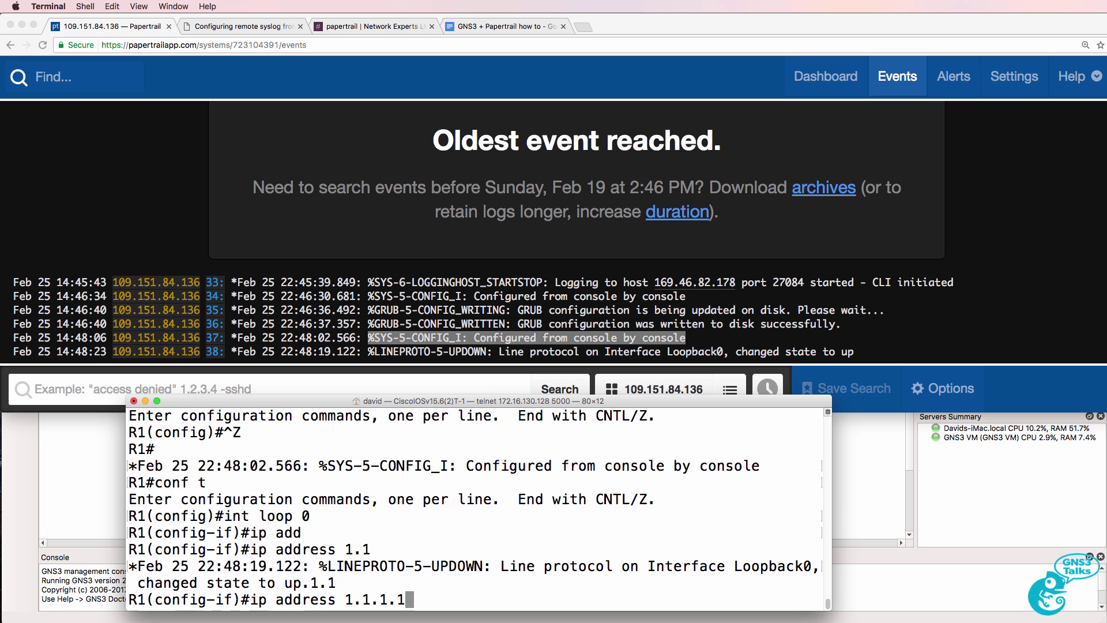
{"action": "type", "text": " 255.255.255.255"}
{"action": "key", "text": "Return"}
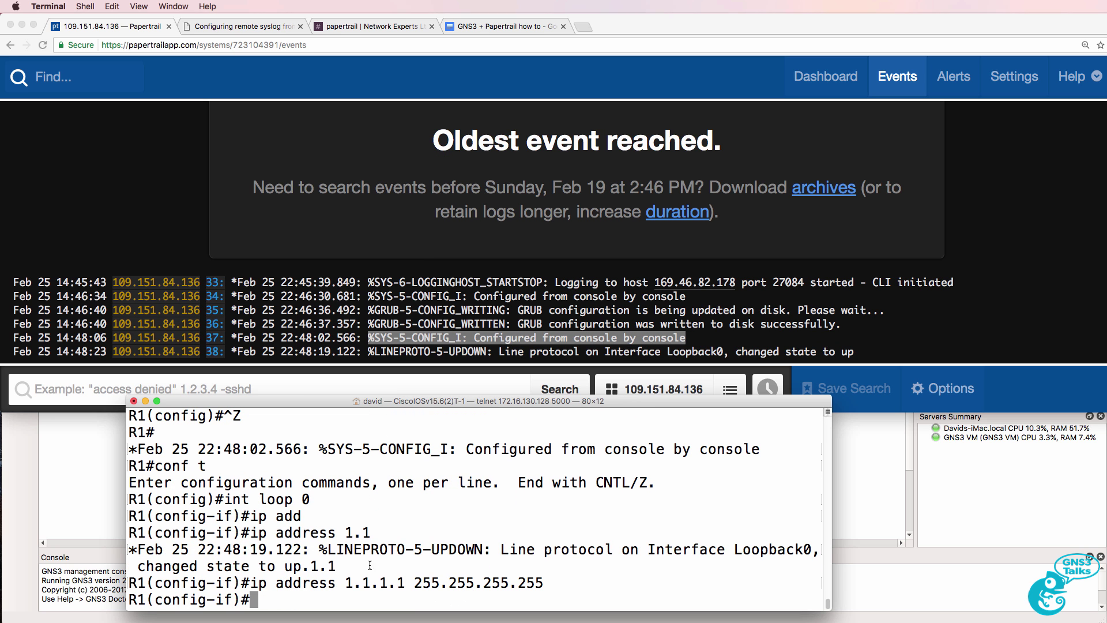
Step: Match the Loopback0 up event, shut Loopback0, and find its down event on line 40
{"action": "triple_click", "coordinate": [206, 566]}
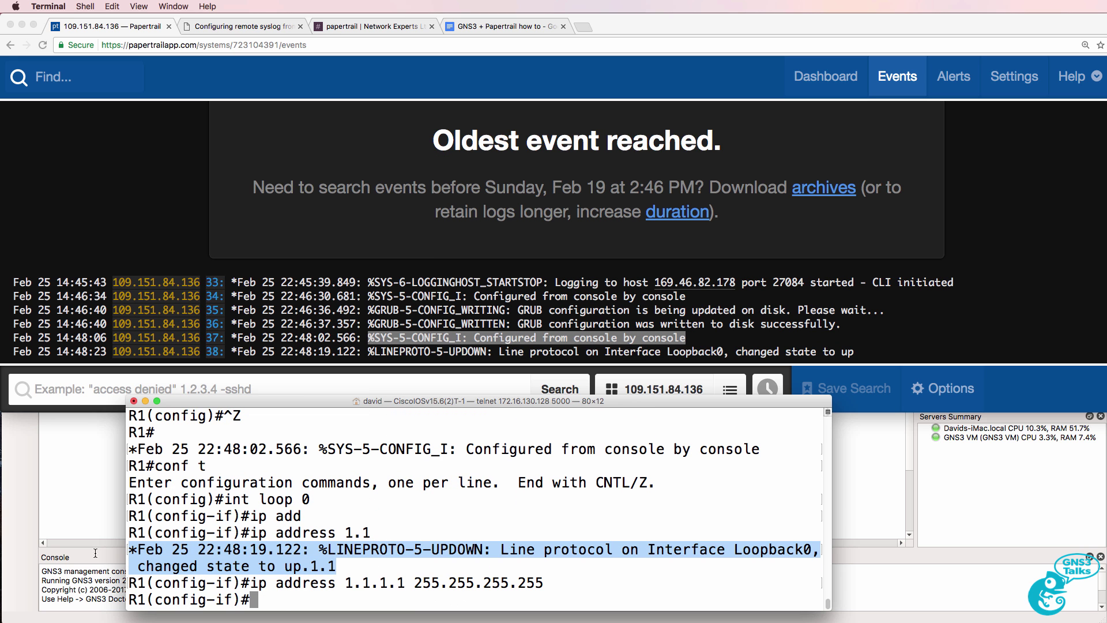
{"action": "triple_click", "coordinate": [870, 355]}
{"action": "key", "text": "super+Tab"}
{"action": "type", "text": "shut"}
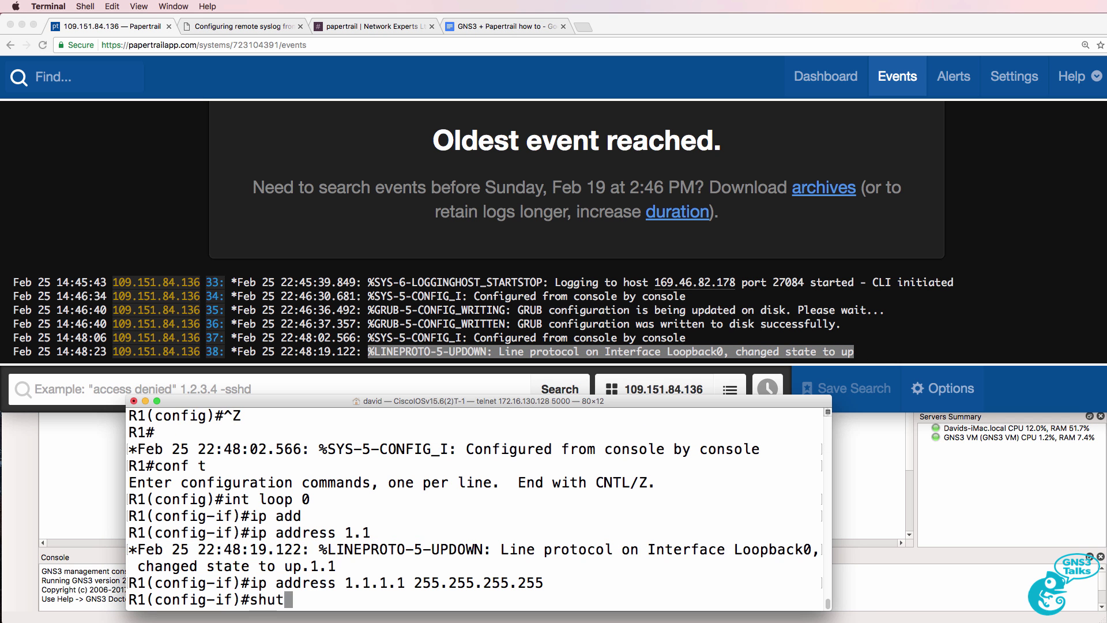
{"action": "key", "text": "Return"}
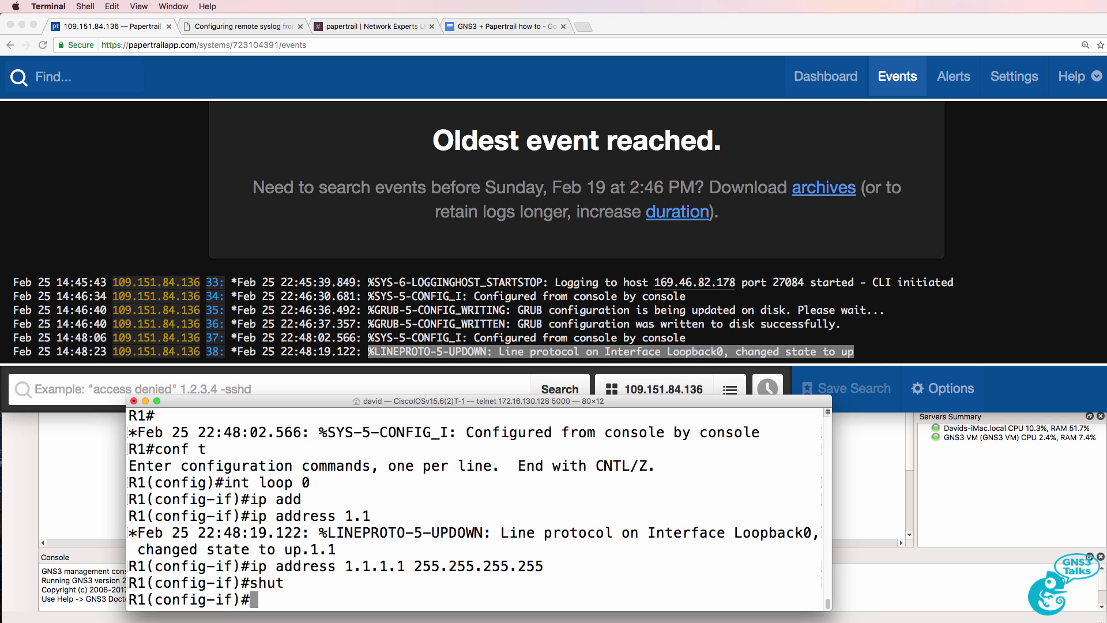
{"action": "key", "text": "super+Tab"}
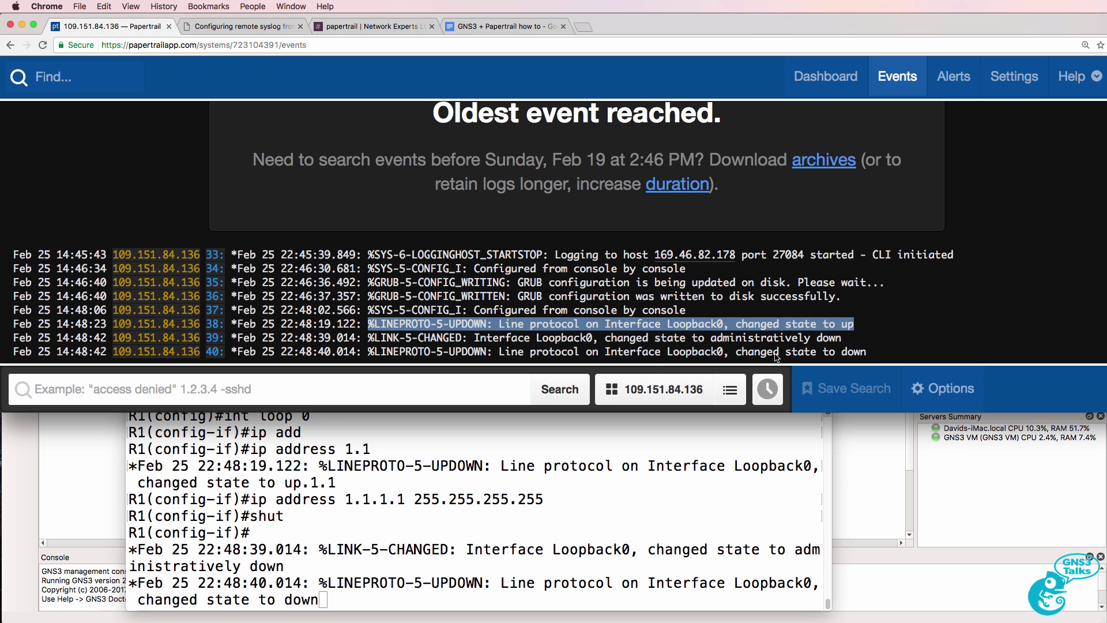
{"action": "left_click_drag", "start_coordinate": [373, 351], "coordinate": [909, 352]}
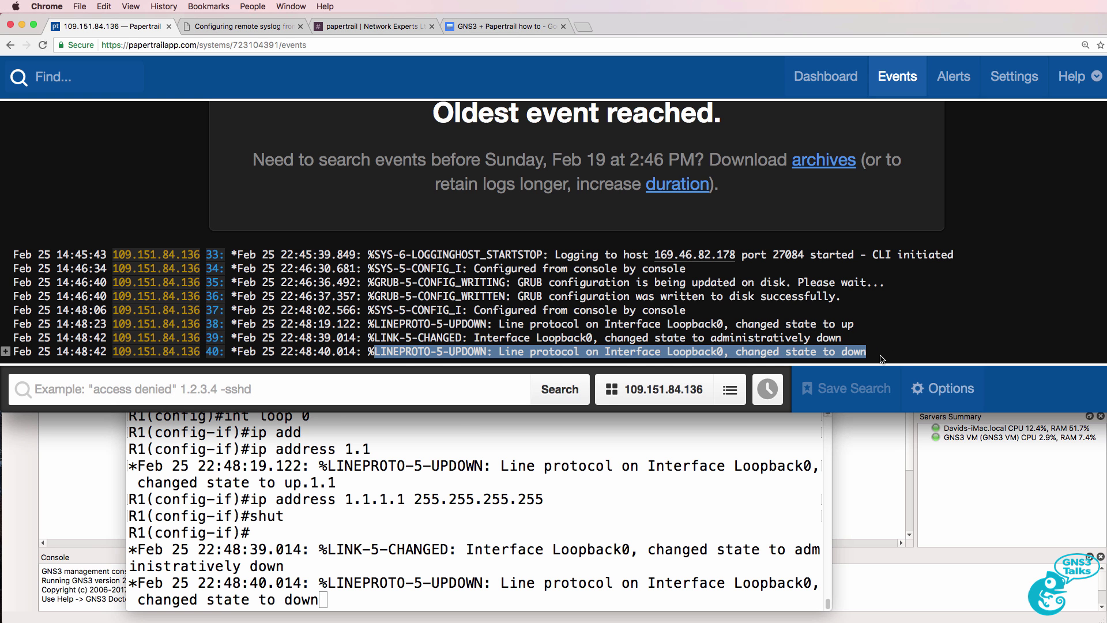
Step: Search Papertrail events for 'updown' and highlight the two UPDOWN results
{"action": "left_click", "coordinate": [370, 385]}
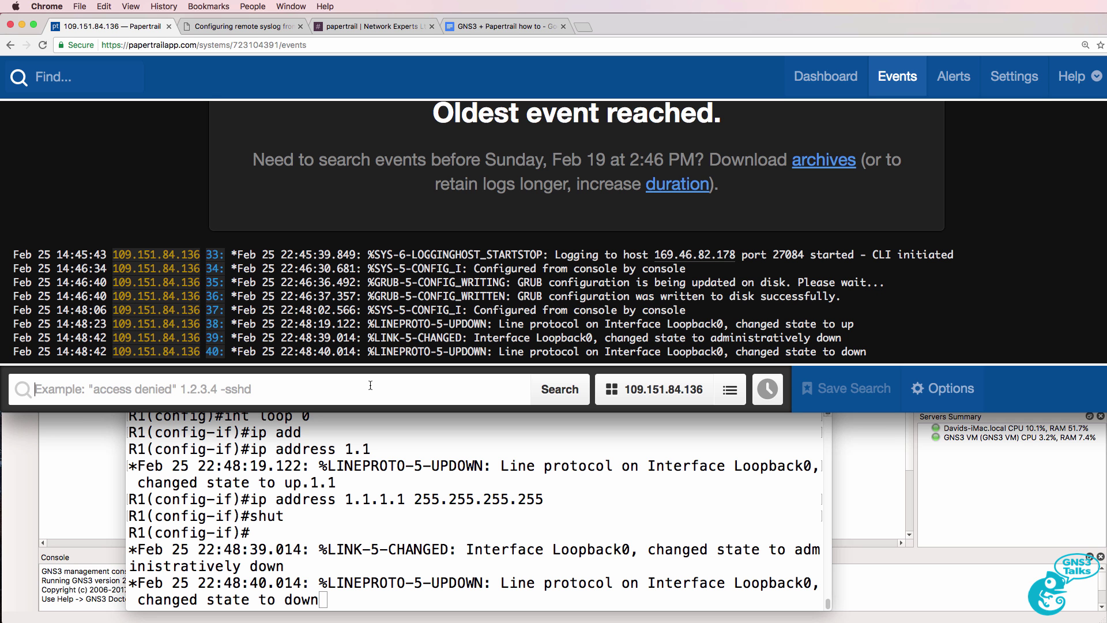
{"action": "type", "text": "up"}
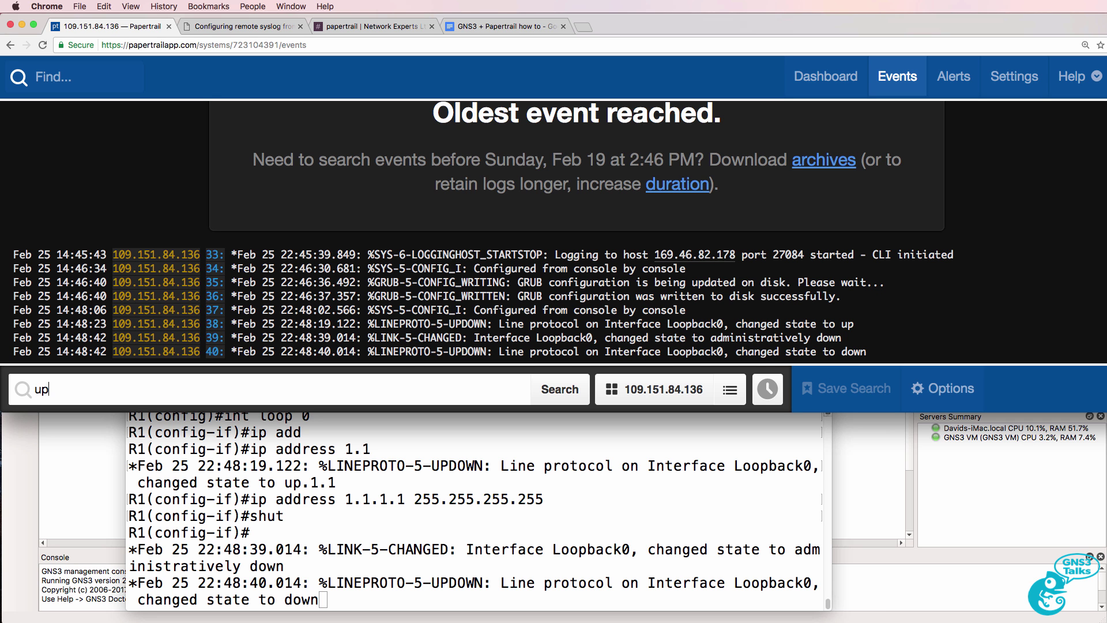
{"action": "type", "text": "down"}
{"action": "left_click", "coordinate": [549, 394]}
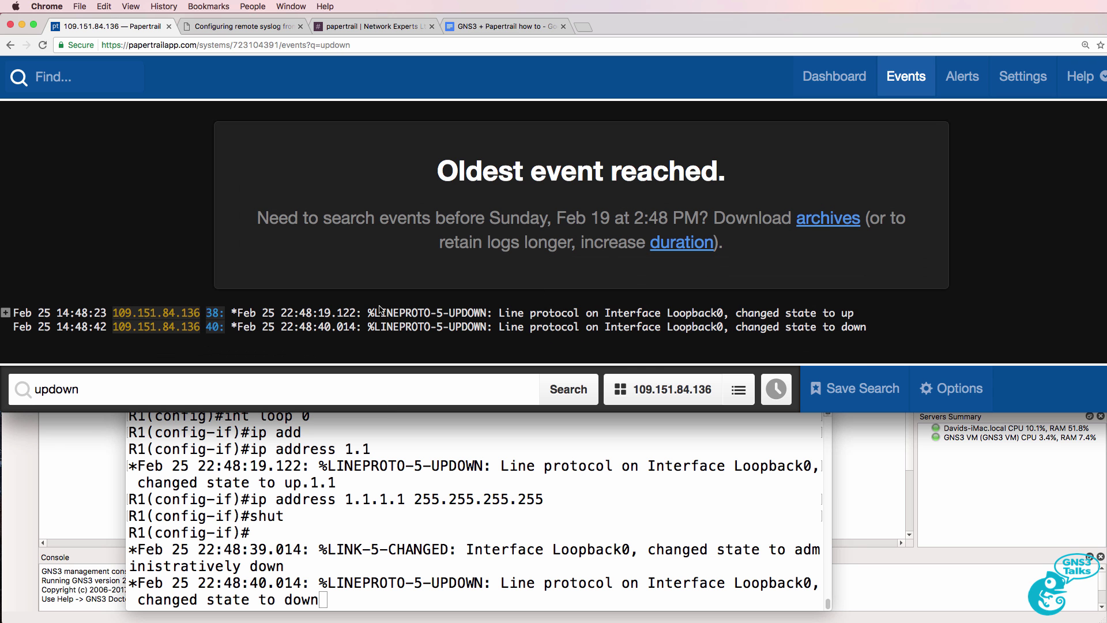
{"action": "left_click_drag", "start_coordinate": [378, 310], "coordinate": [867, 327]}
Step: Give Loopback1 the address 2.2.2.2 255.255.255.255 and find its up event in Papertrail
{"action": "left_click", "coordinate": [614, 489]}
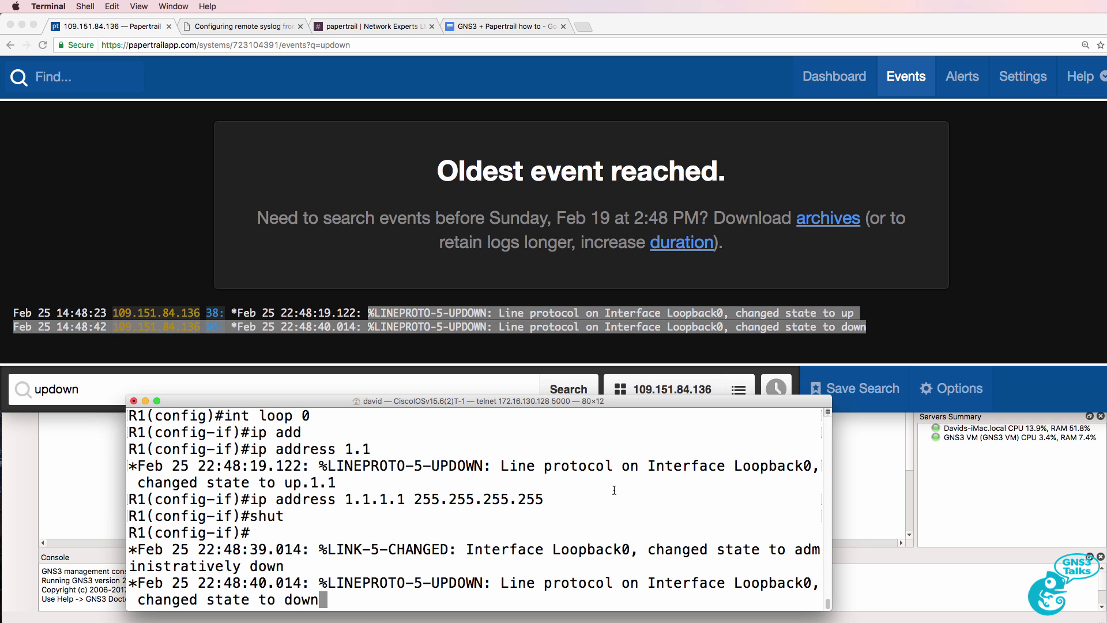
{"action": "key", "text": "Return"}
{"action": "type", "text": "int loo"}
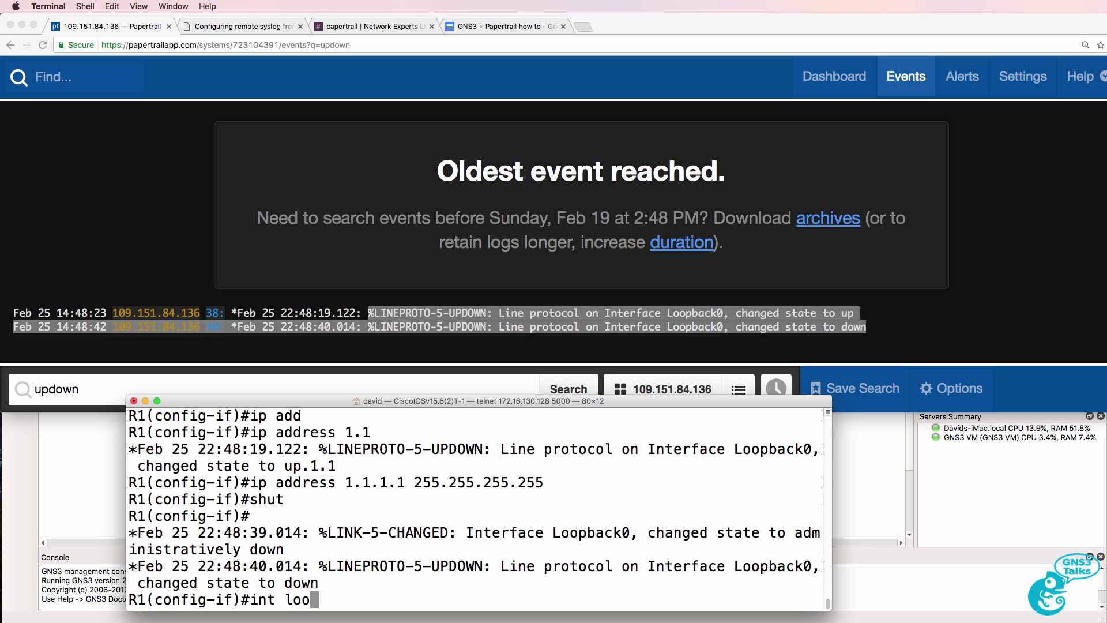
{"action": "type", "text": "p 1"}
{"action": "key", "text": "Return"}
{"action": "type", "text": "ip add"}
{"action": "key", "text": "Tab"}
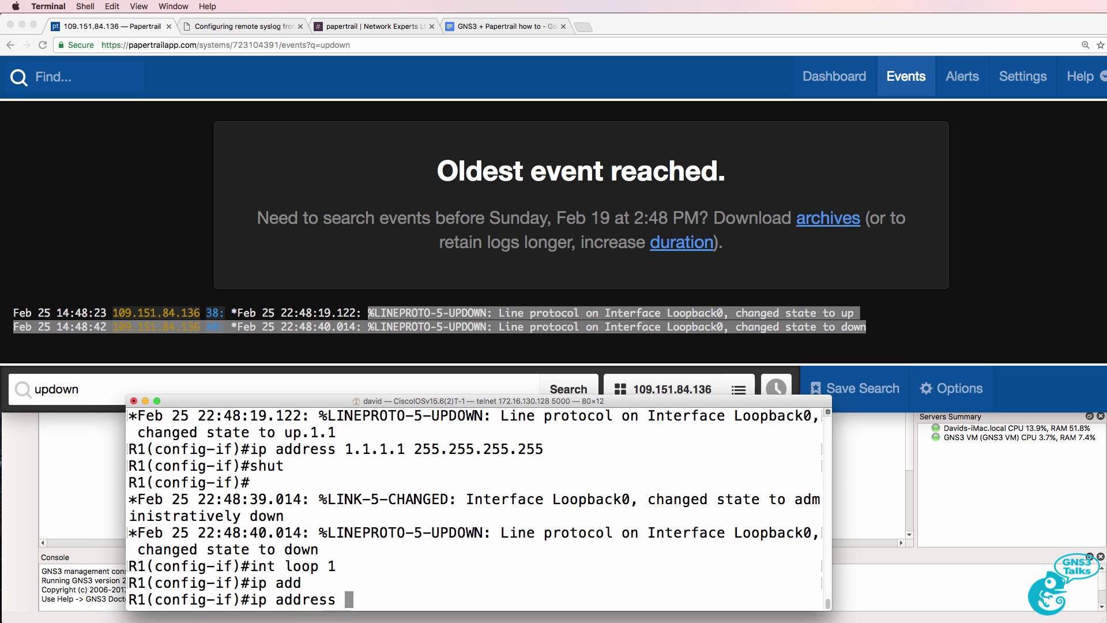
{"action": "type", "text": "2.2.2.2 255.255.255.255"}
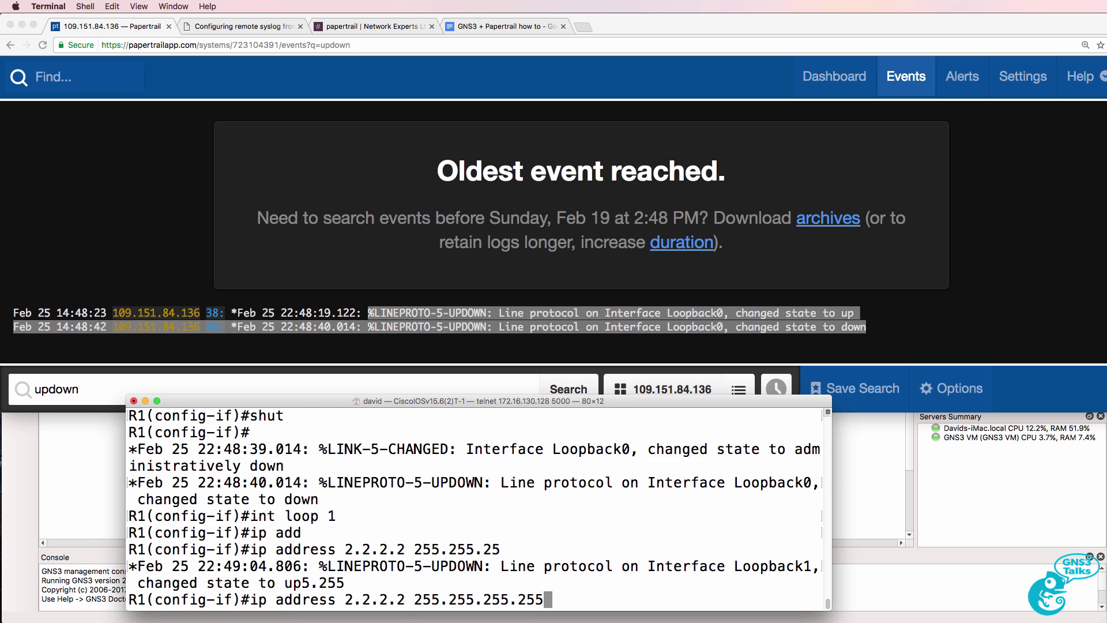
{"action": "key", "text": "Return"}
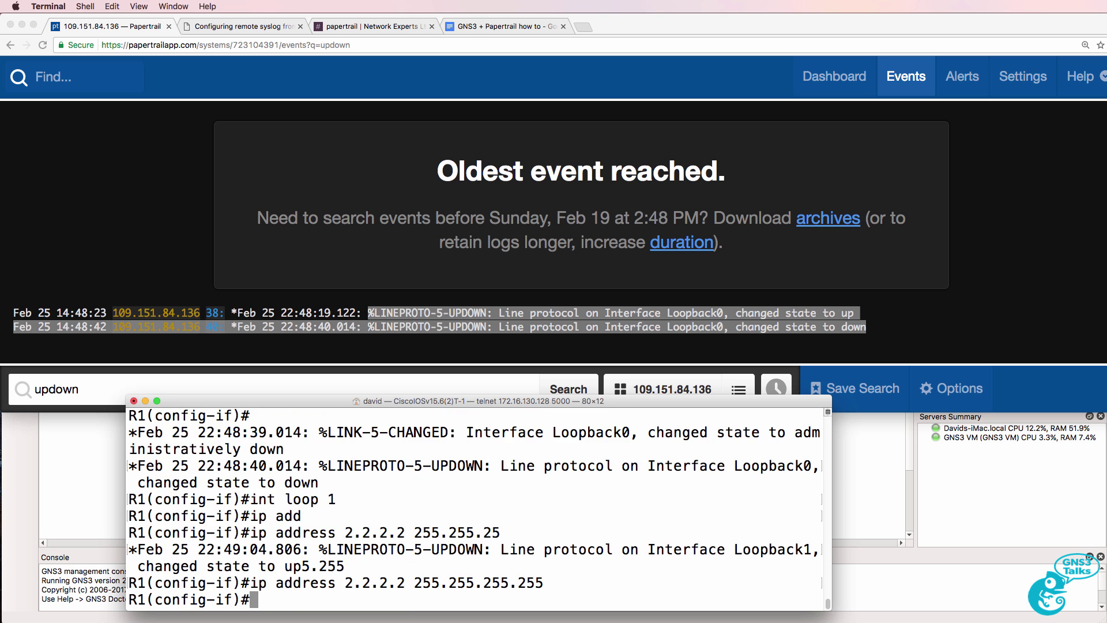
{"action": "left_click", "coordinate": [862, 344]}
{"action": "left_click_drag", "start_coordinate": [859, 341], "coordinate": [361, 343]}
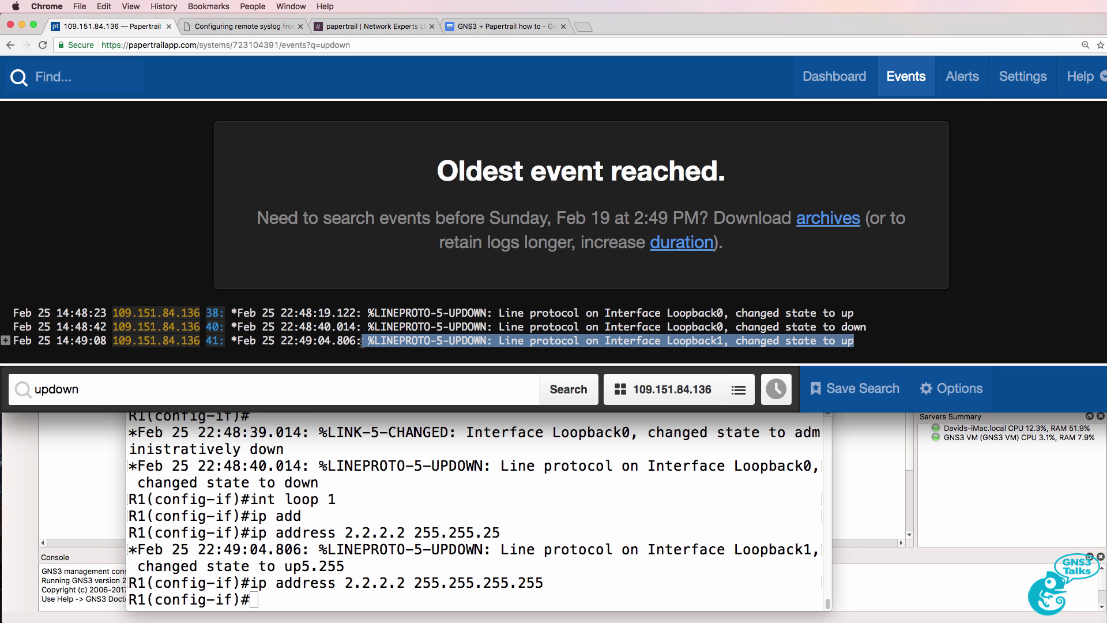
Step: Shut down Loopback1 and confirm its down event on line 43
{"action": "left_click", "coordinate": [391, 516]}
{"action": "type", "text": "shut"}
{"action": "key", "text": "Return"}
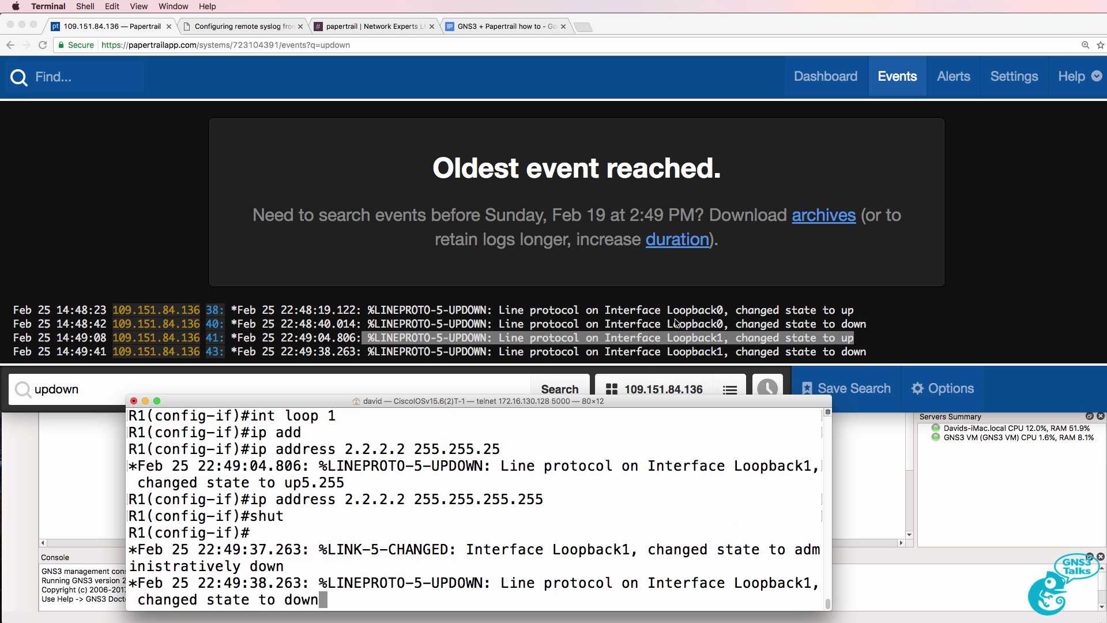
{"action": "left_click", "coordinate": [864, 356]}
{"action": "left_click_drag", "start_coordinate": [499, 351], "coordinate": [899, 349]}
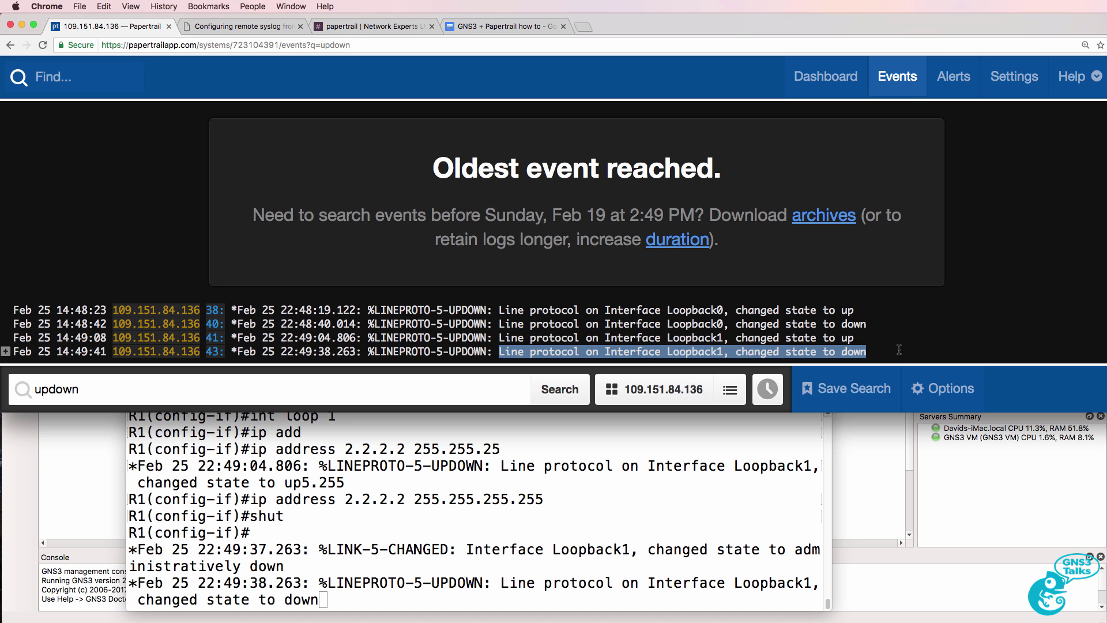
Step: Bring Loopback1 back up and re-enable Loopback0 with no shut
{"action": "left_click", "coordinate": [522, 588]}
{"action": "key", "text": "Return"}
{"action": "type", "text": "no shut"}
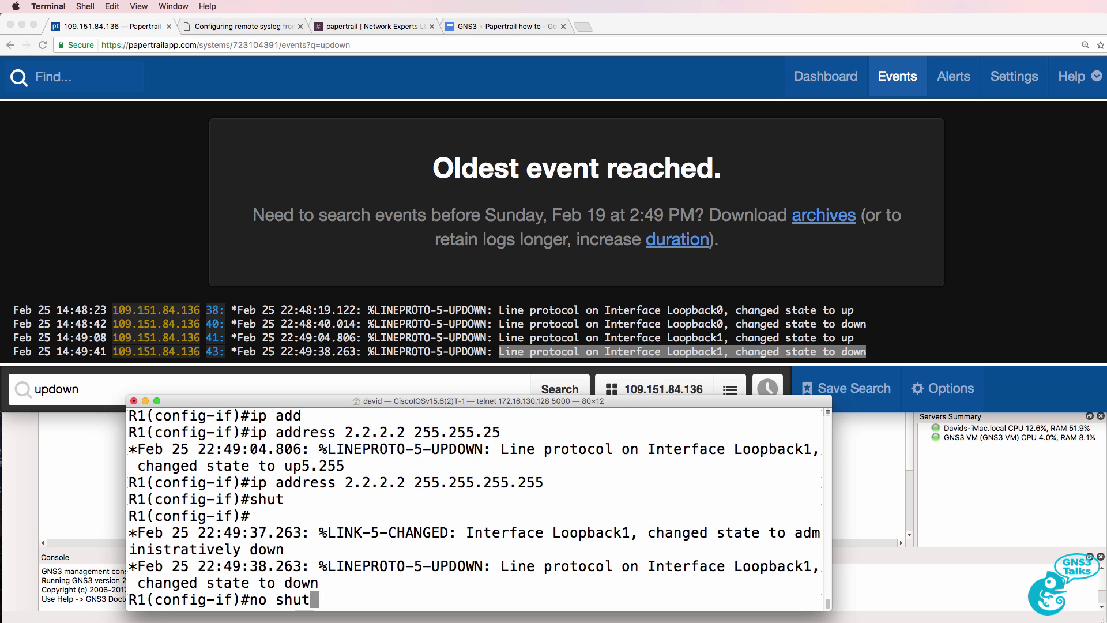
{"action": "key", "text": "Return"}
{"action": "type", "text": "int loo p"}
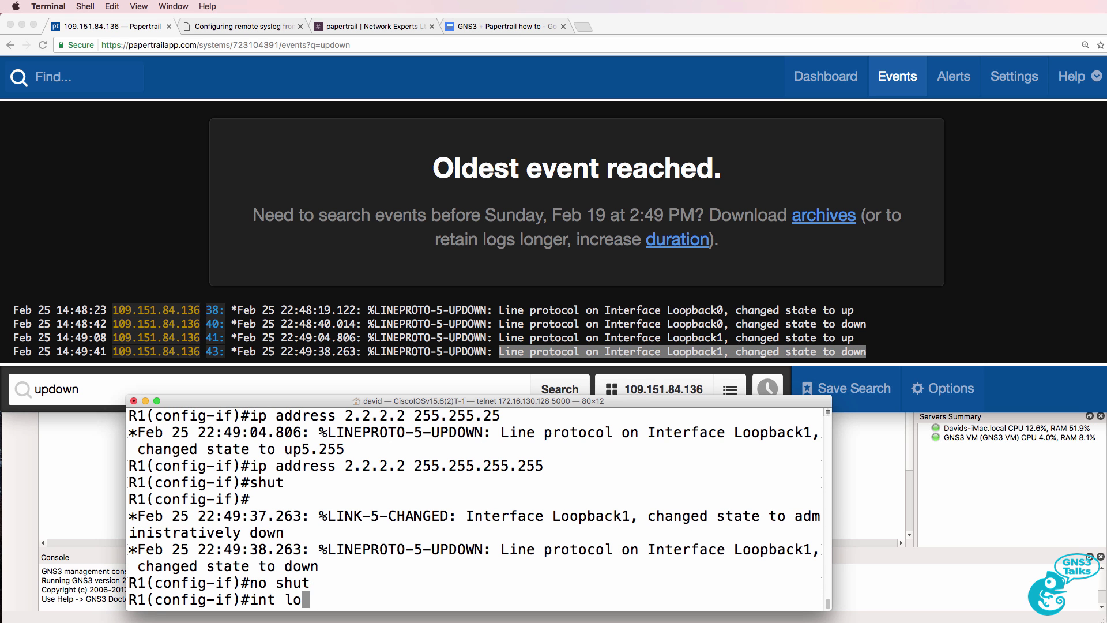
{"action": "key", "text": "BackSpace"}
{"action": "key", "text": "BackSpace"}
{"action": "type", "text": "p 0"}
{"action": "key", "text": "Return"}
{"action": "type", "text": "no shut"}
{"action": "key", "text": "Return"}
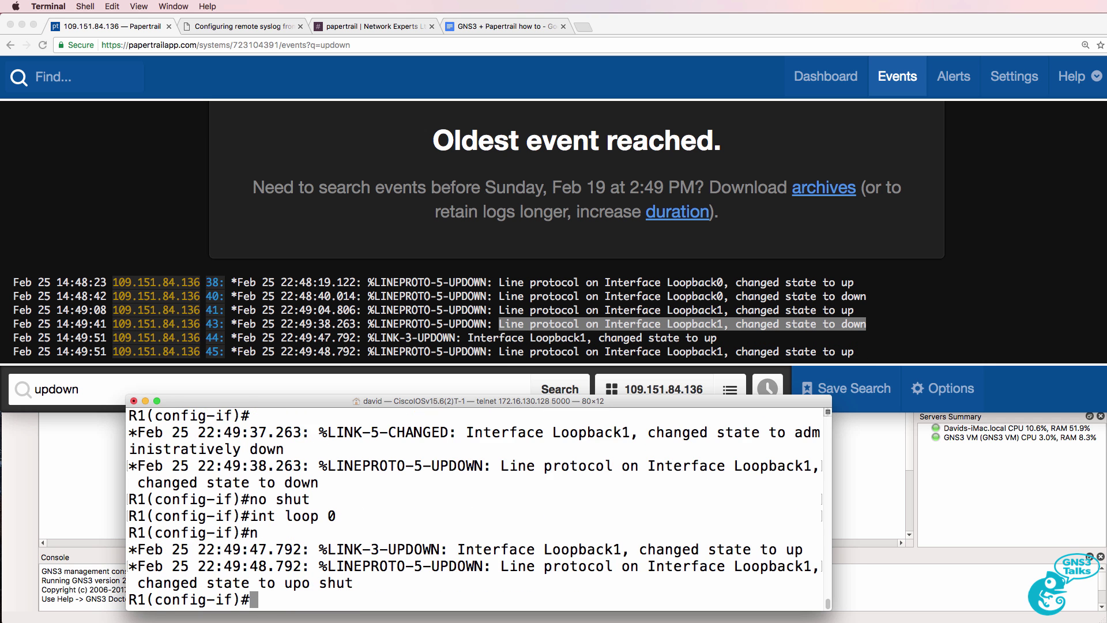
Step: Highlight the Loopback1 up events on lines 44–45 and the Loopback0 up event on line 47
{"action": "left_click_drag", "start_coordinate": [856, 352], "coordinate": [342, 339]}
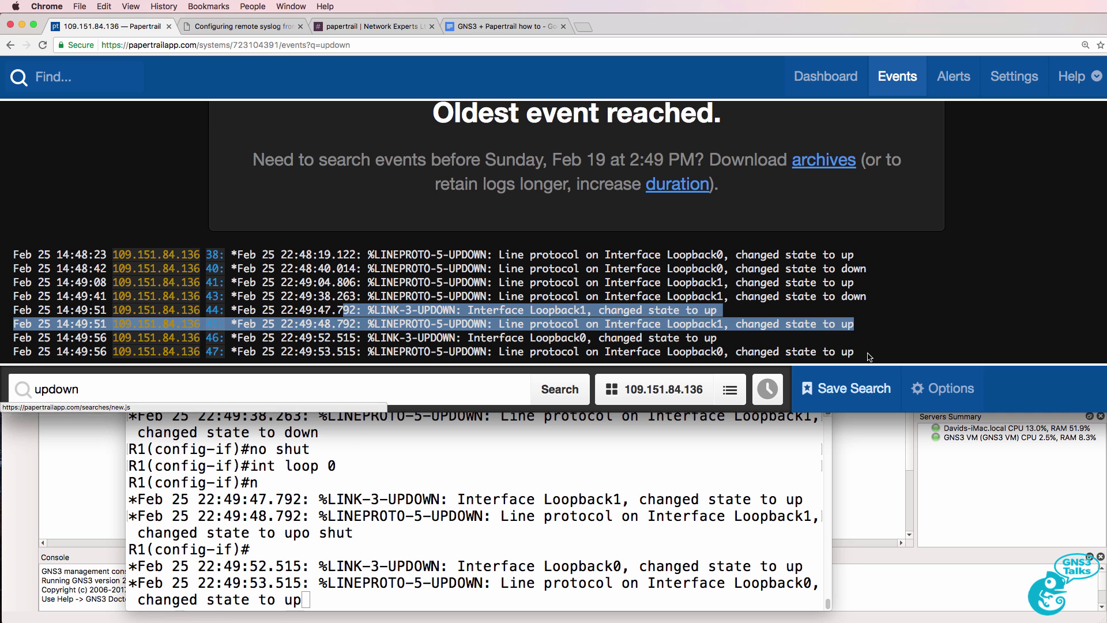
{"action": "left_click_drag", "start_coordinate": [867, 354], "coordinate": [362, 353]}
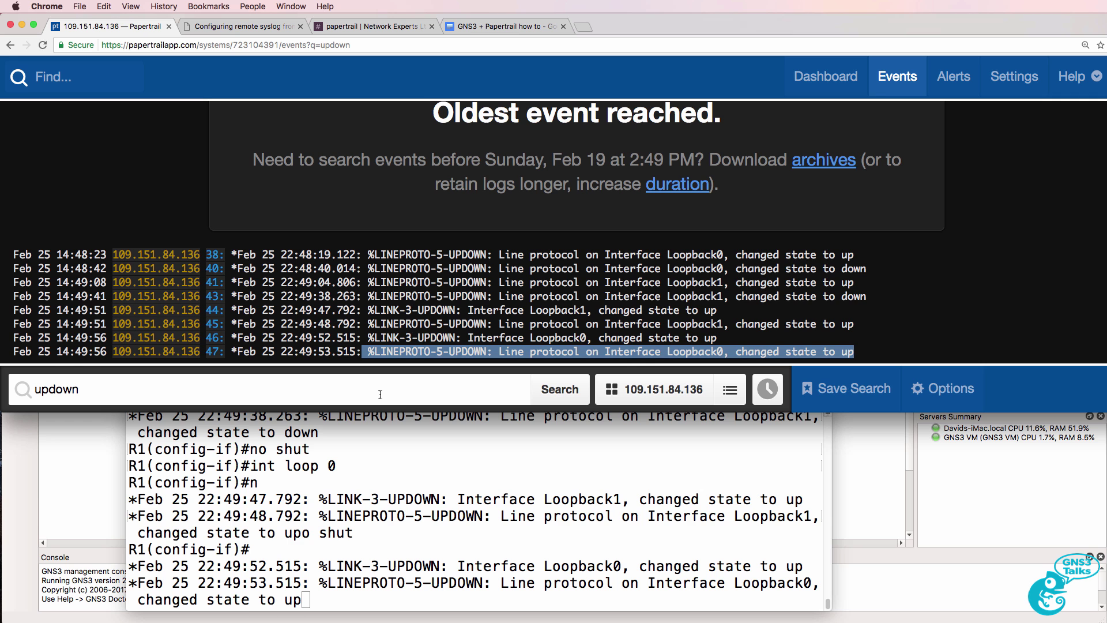
{"action": "left_click_drag", "start_coordinate": [411, 412], "coordinate": [410, 519]}
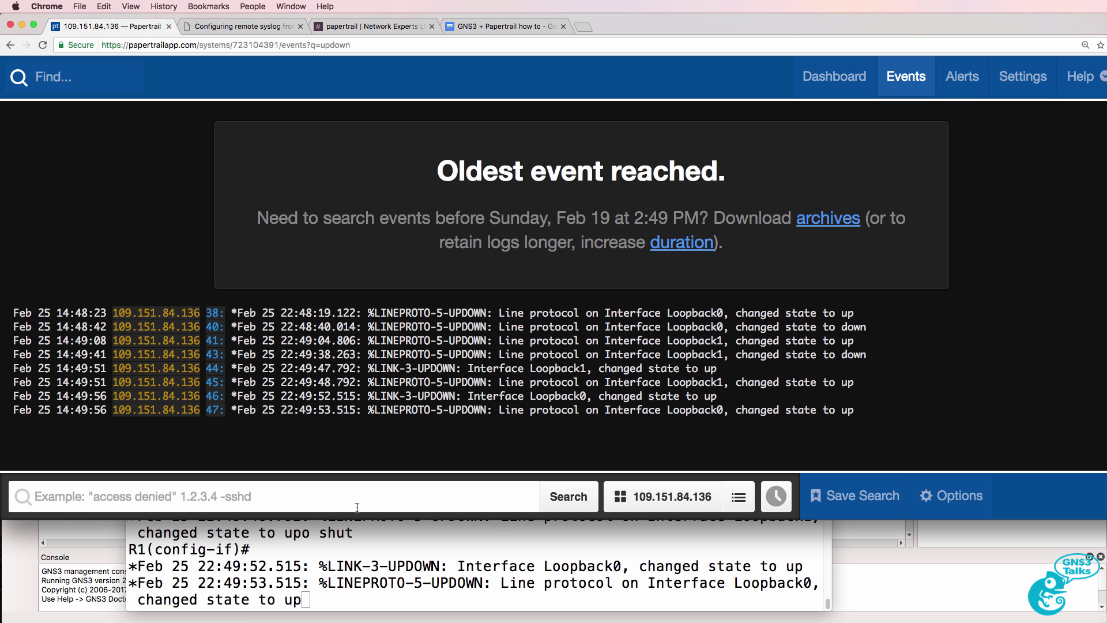
Step: Run an empty search to reload the full unfiltered event list, and resize the Chrome window
{"action": "left_click", "coordinate": [557, 507]}
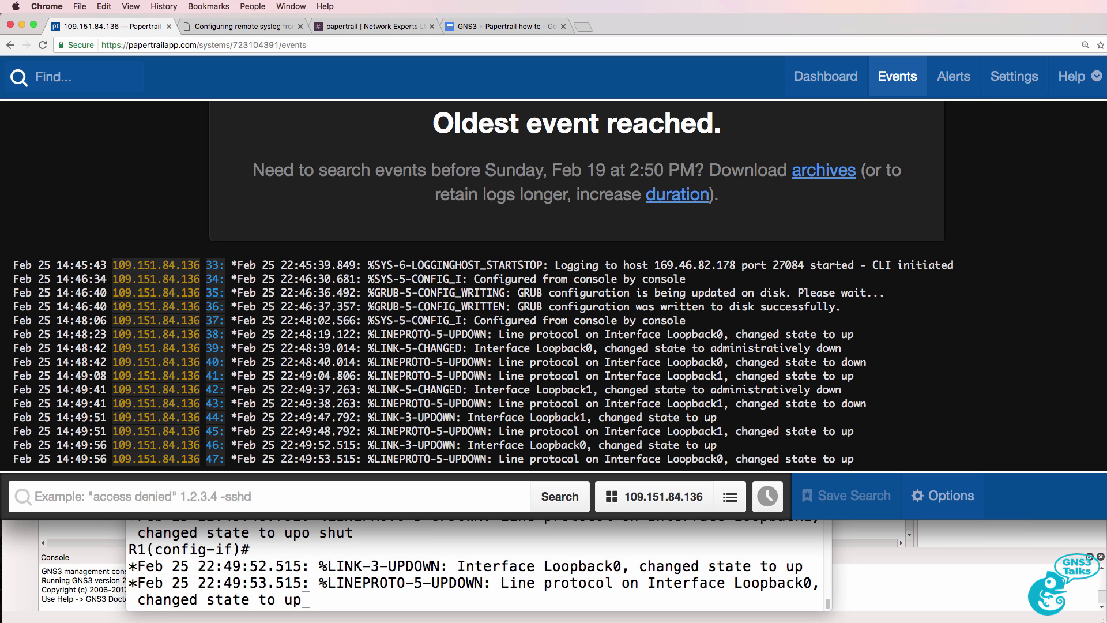
{"action": "left_click_drag", "start_coordinate": [1106, 275], "coordinate": [1103, 274]}
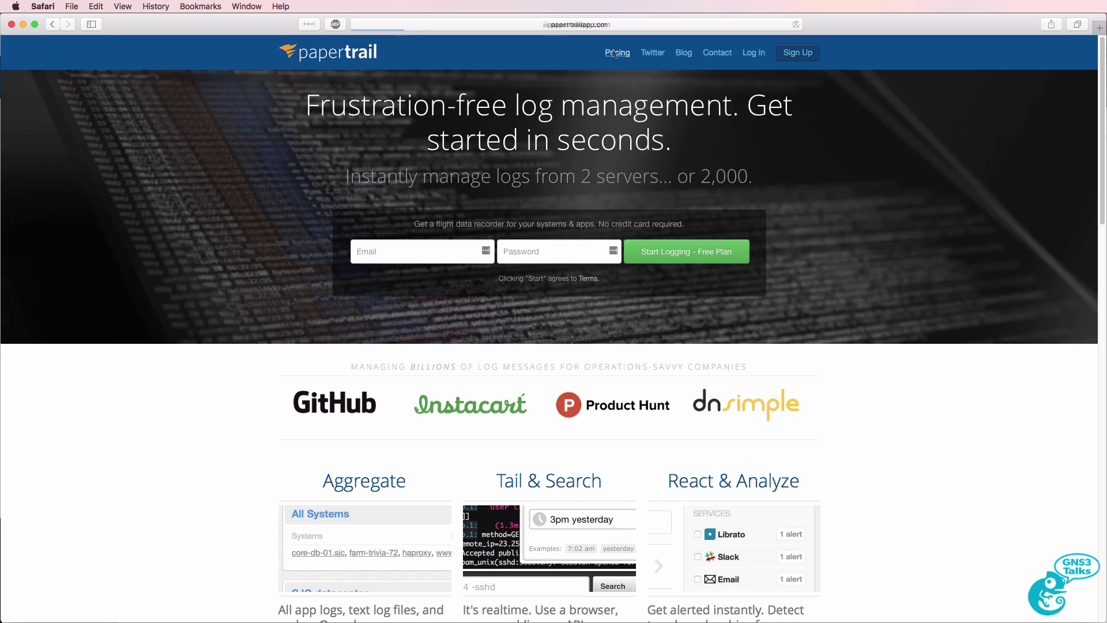
Step: Open Papertrail's pricing page, zoom in, and highlight the free plan's 48-hour search limit
{"action": "left_click", "coordinate": [615, 53]}
{"action": "key", "text": "super+equal"}
{"action": "key", "text": "super+equal"}
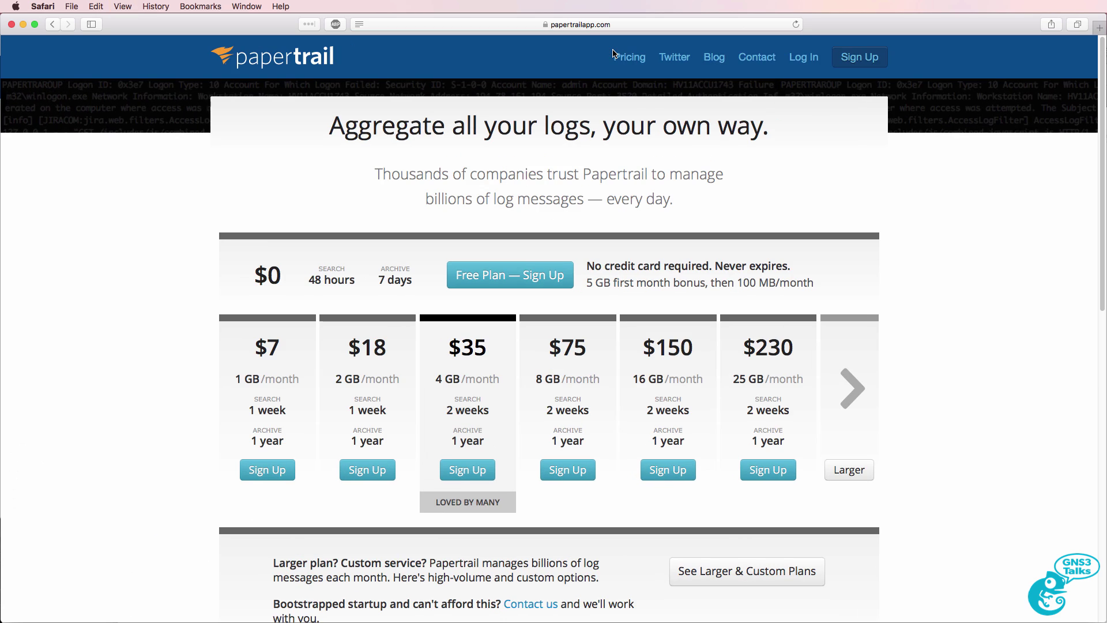
{"action": "left_click_drag", "start_coordinate": [307, 280], "coordinate": [419, 285]}
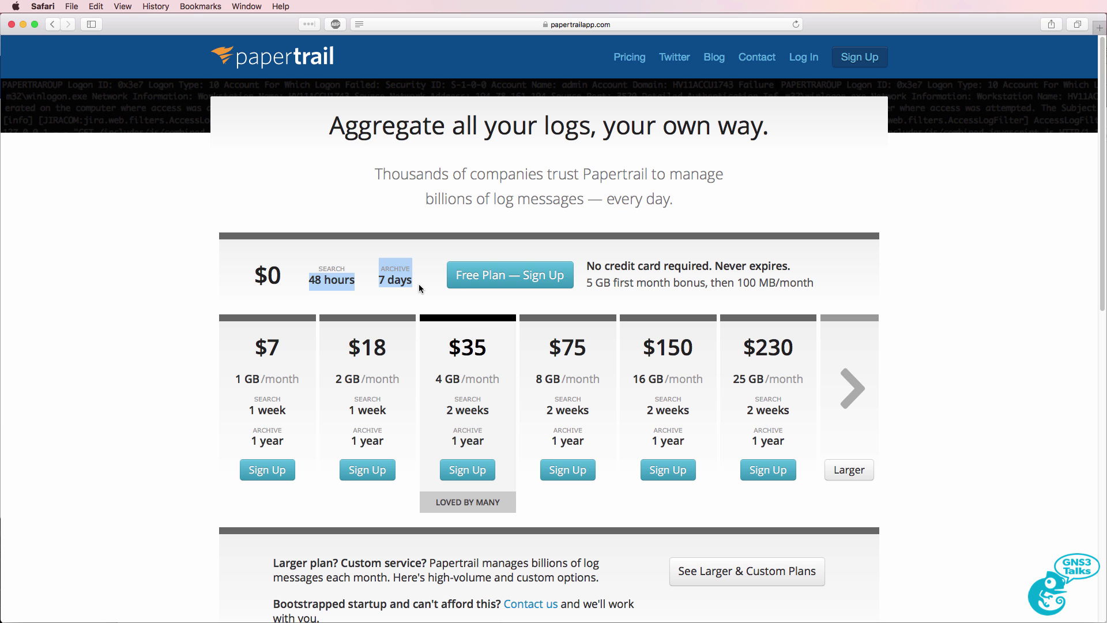